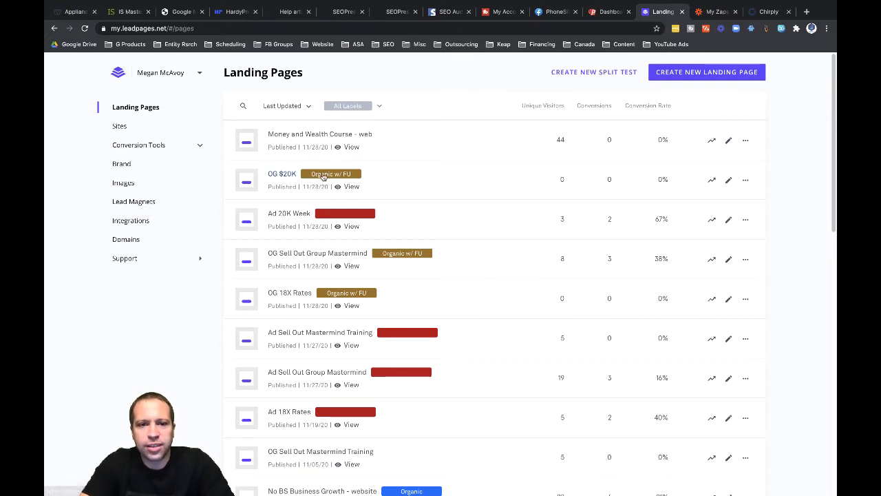
- Open the 'OG $20K' page from the Landing Pages list in the page editor
click(282, 175)
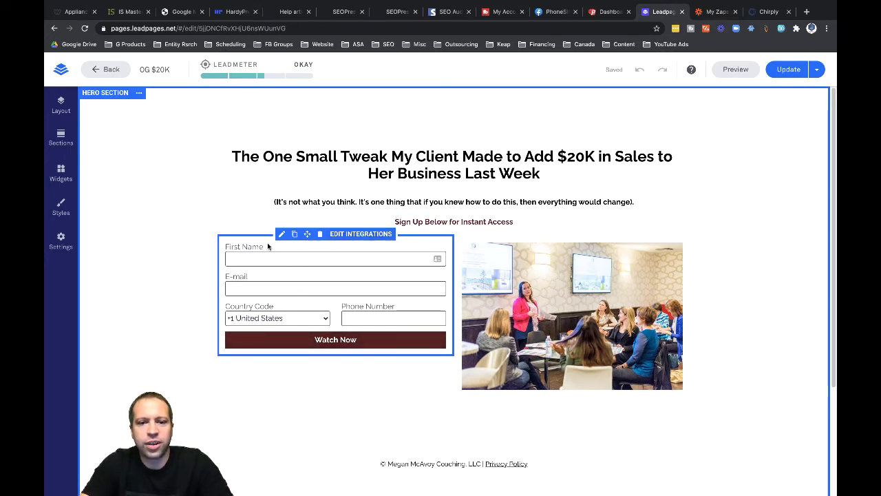
- Open the form's Edit Integrations panel and replace the form name with 'OG 20K Funnel'
click(340, 234)
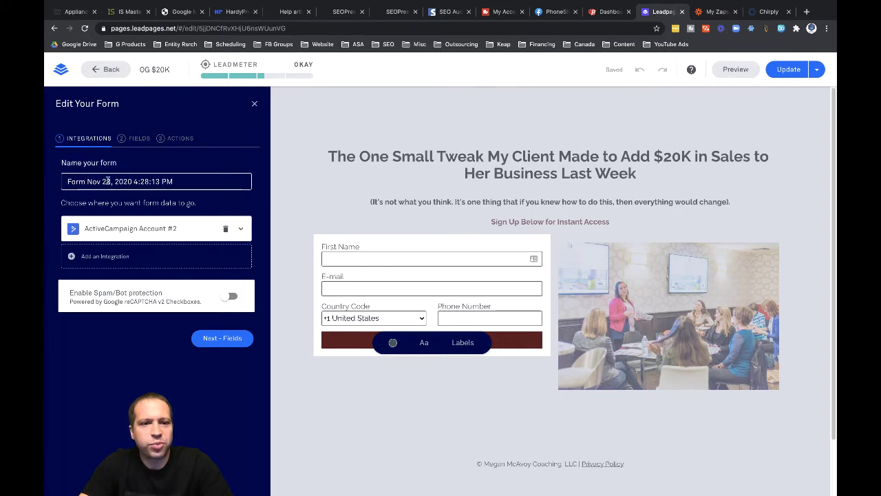
triple_click(74, 178)
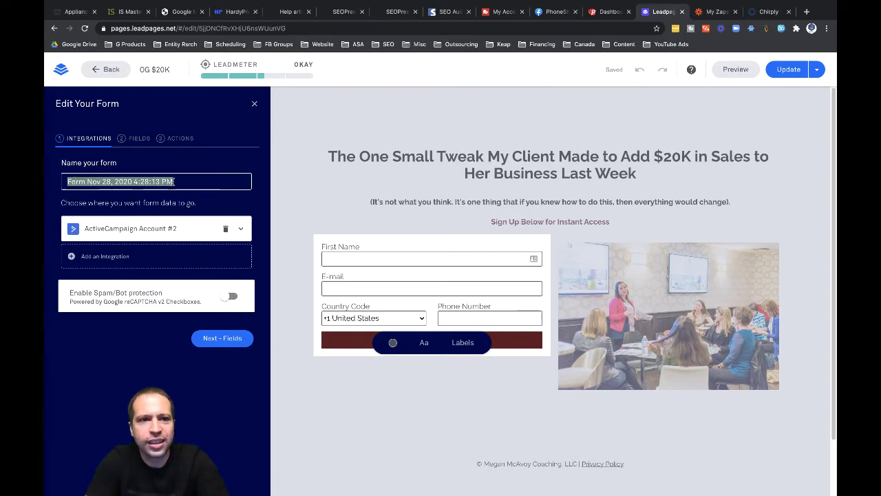
text(OG 20K Funnel)
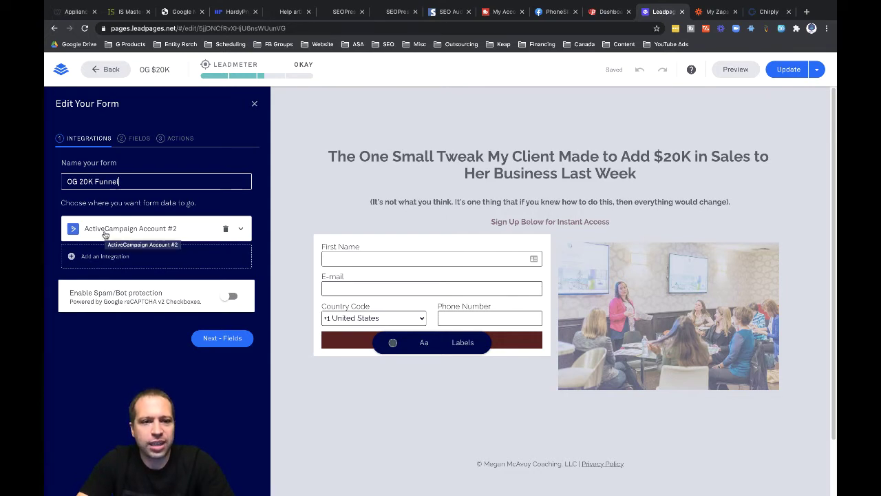
- Choose Webhooks by Zapier under More Services and launch the 'POST webhooks for new Leadpages form submissions' template
click(102, 258)
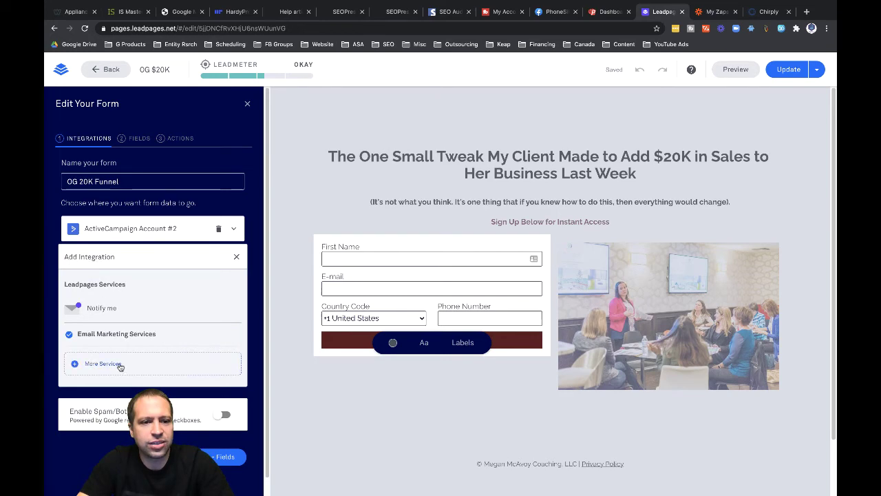
click(93, 366)
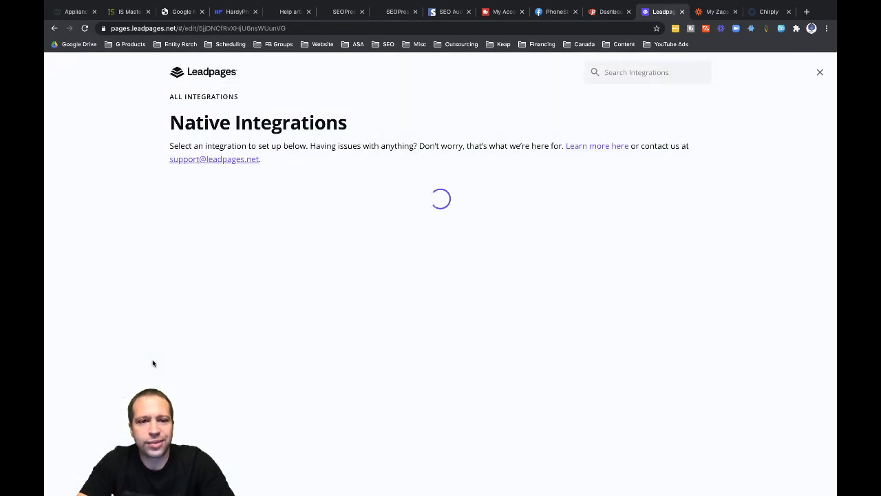
scroll(388, 398, down, 4)
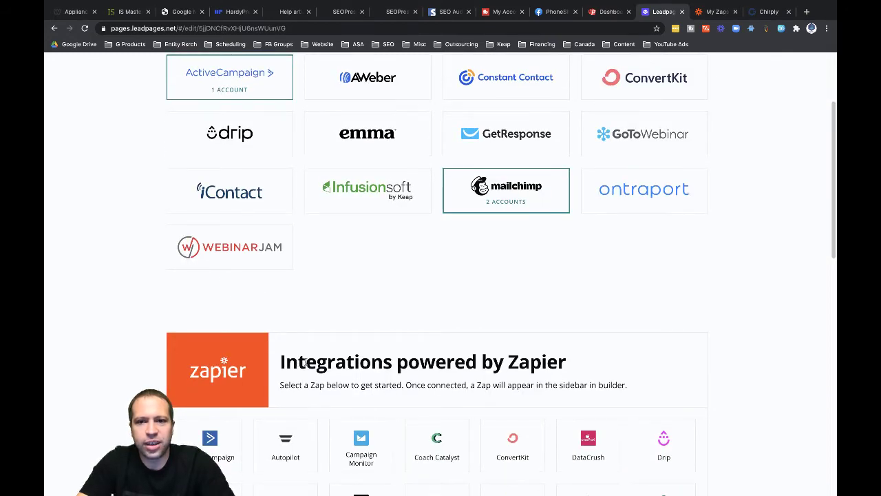
scroll(303, 355, down, 3)
scroll(301, 295, down, 6)
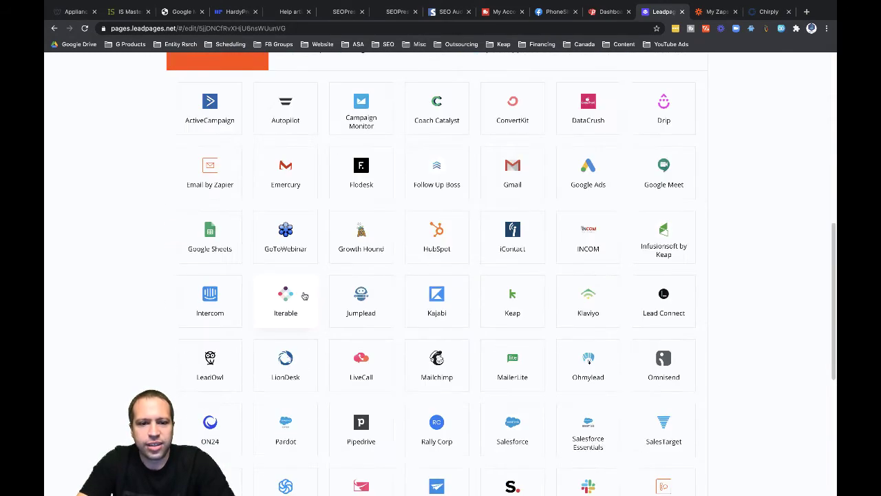
scroll(693, 255, down, 5)
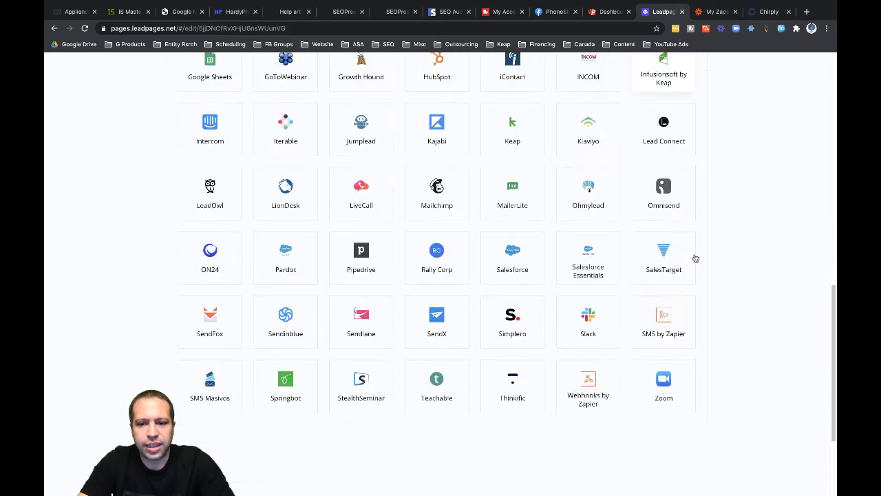
click(592, 400)
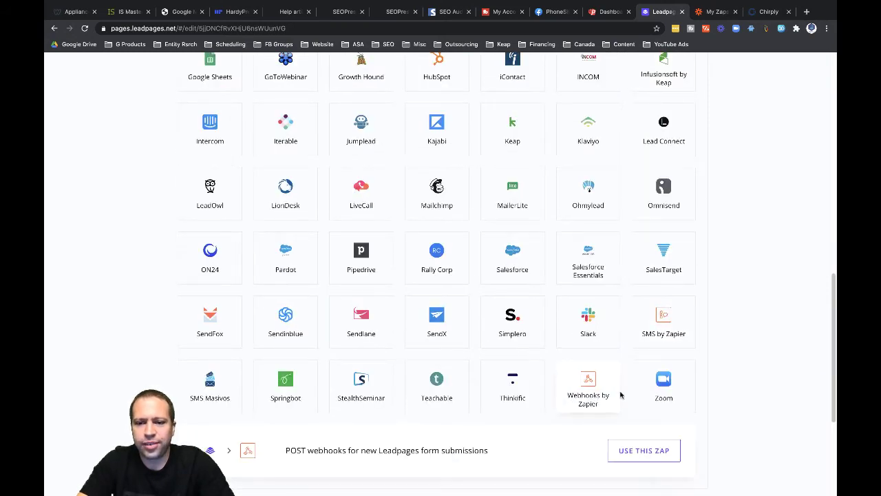
click(632, 455)
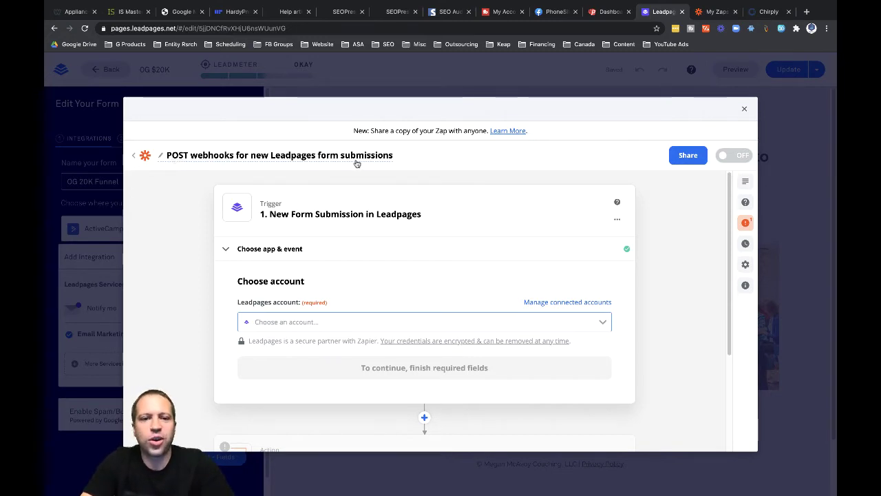
- Replace the template's title with 'OG 20K - Lead Page to Chirply Follow Up Campaign'
click(208, 156)
key(ctrl+a)
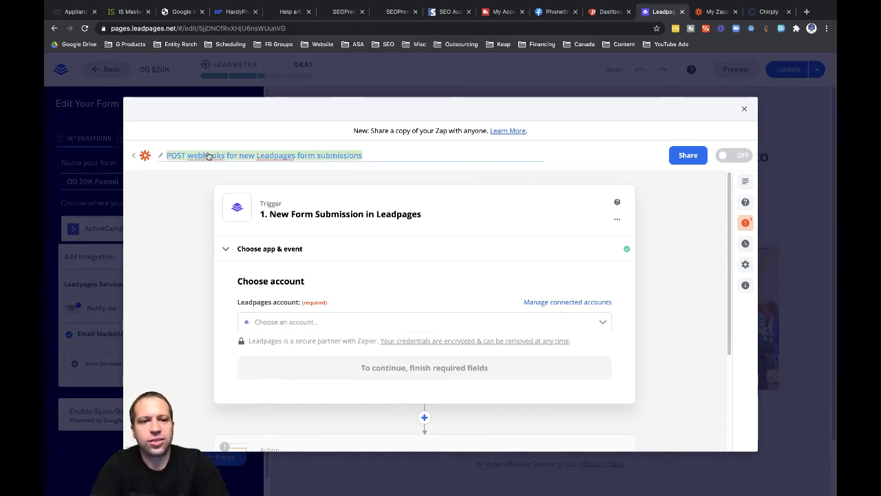
key(BackSpace)
text(OG 20K)
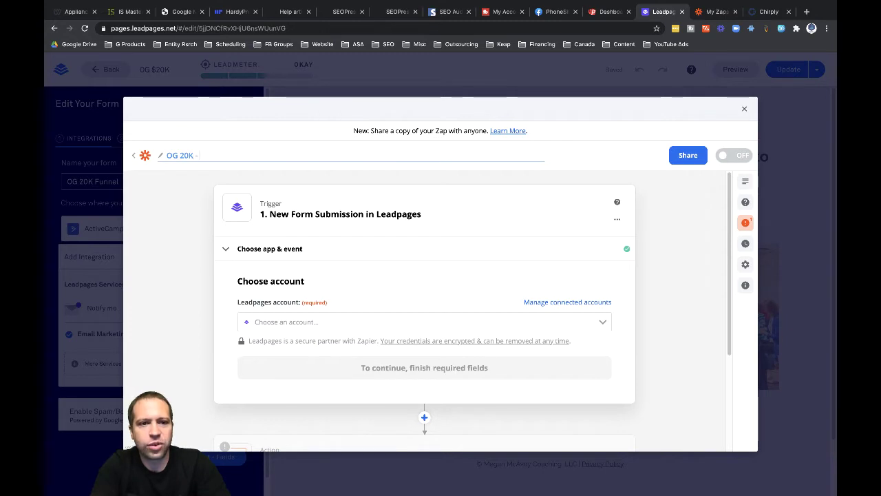
text( - Lead )
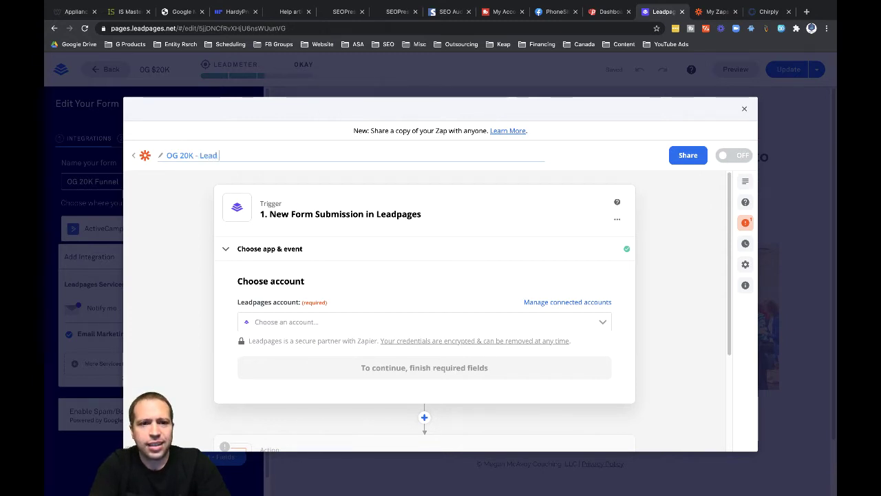
text(Page to)
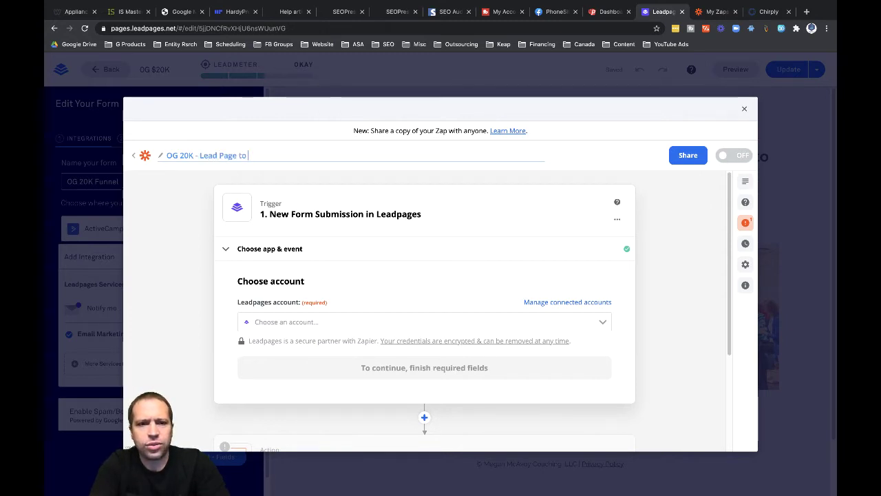
text( Chirply Fol)
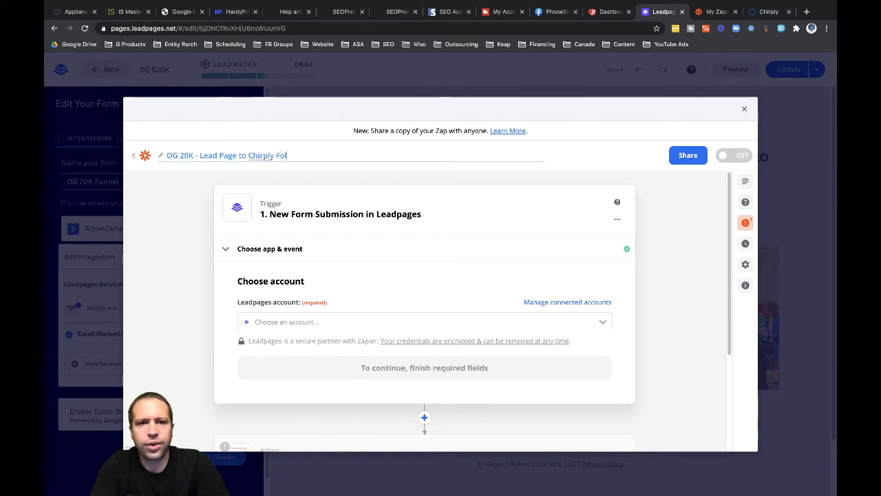
text(low Up Campaign)
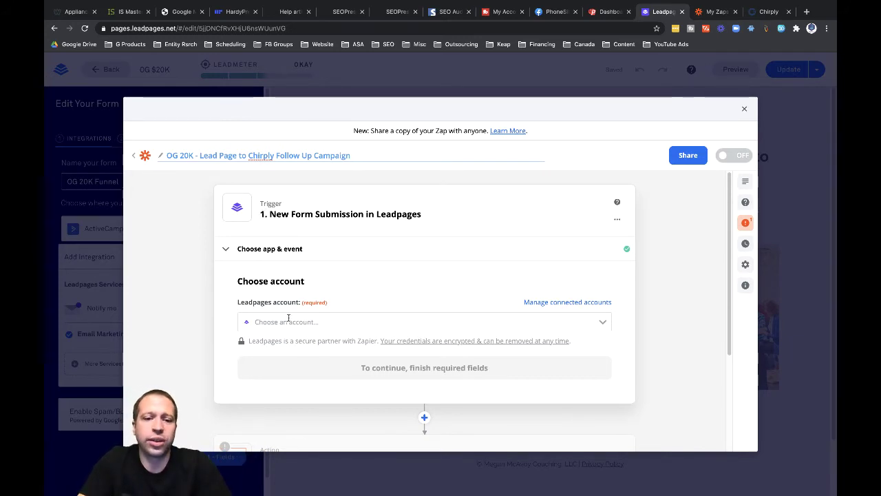
- Select the existing Leadpages account for the trigger and continue to the trigger setup
click(267, 323)
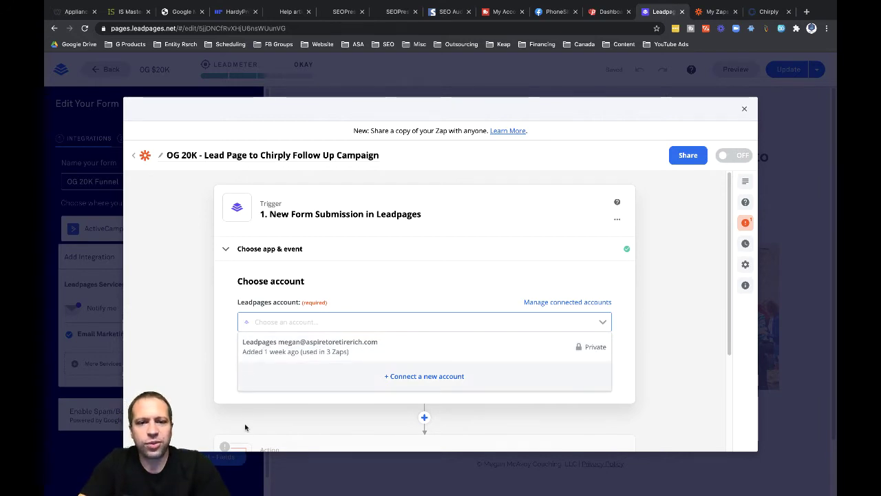
click(262, 350)
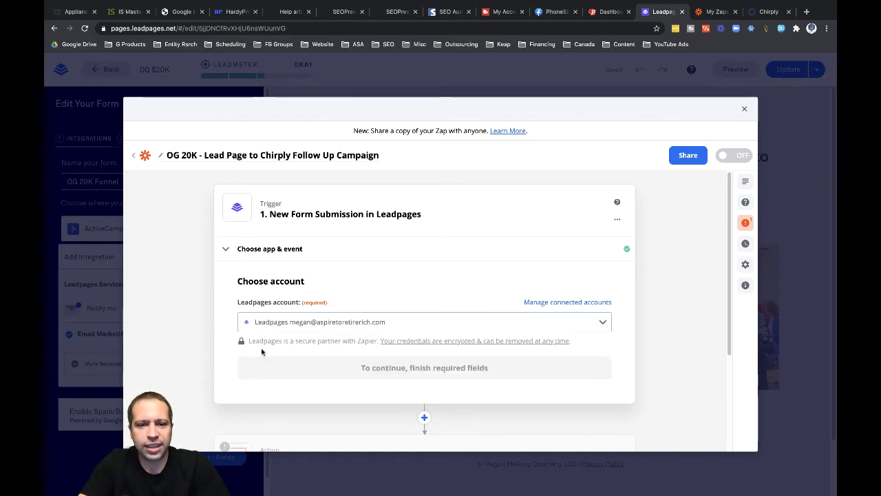
click(423, 368)
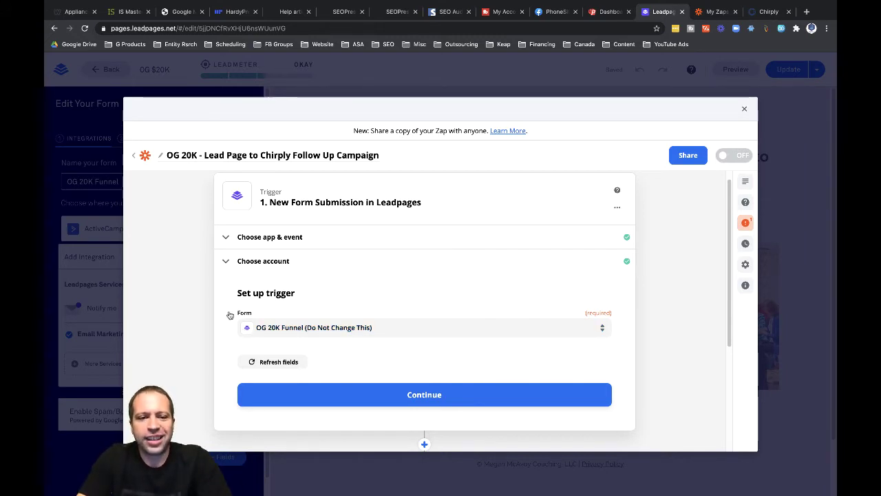
- Run the trigger test to pull a sample form submission, then close the Zapier window
click(422, 398)
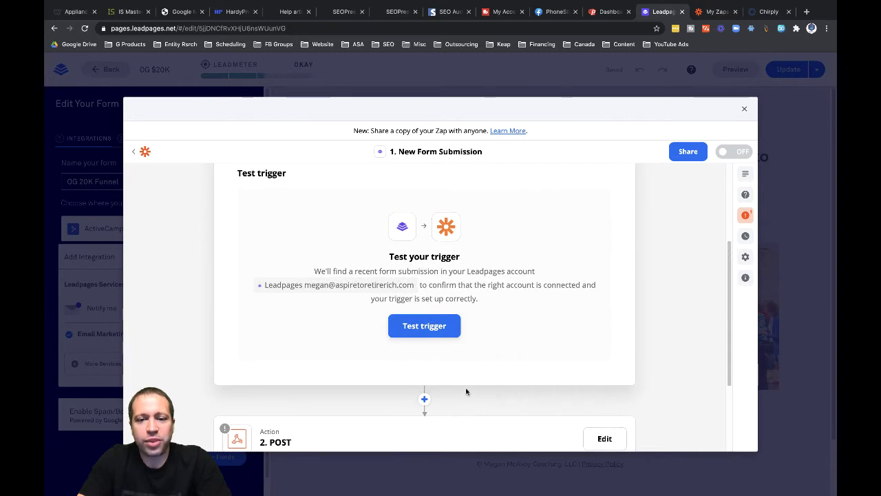
click(415, 327)
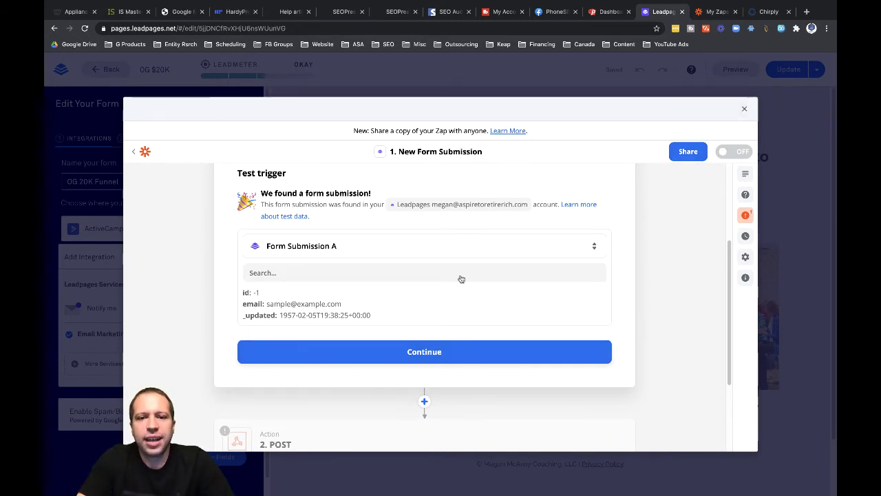
click(744, 108)
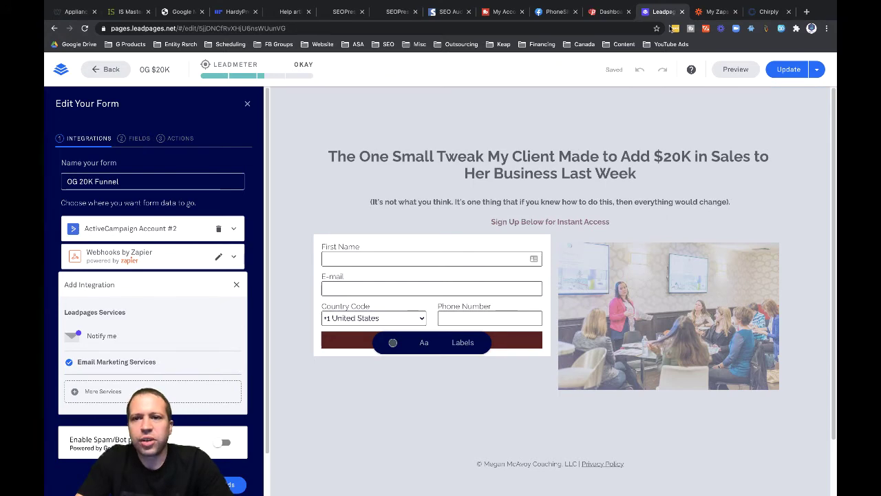
- Preview the page and fill the form with a test first name, e-mail and phone number
click(735, 69)
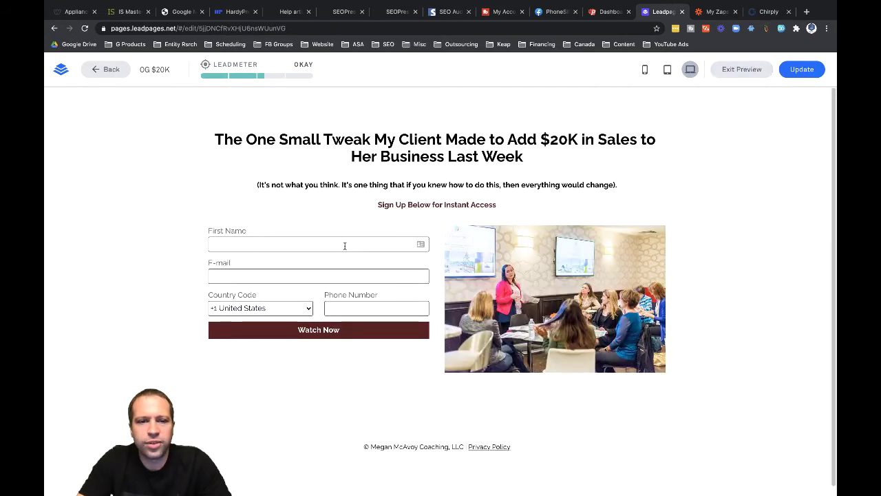
click(345, 245)
text(Chris)
key(Tab)
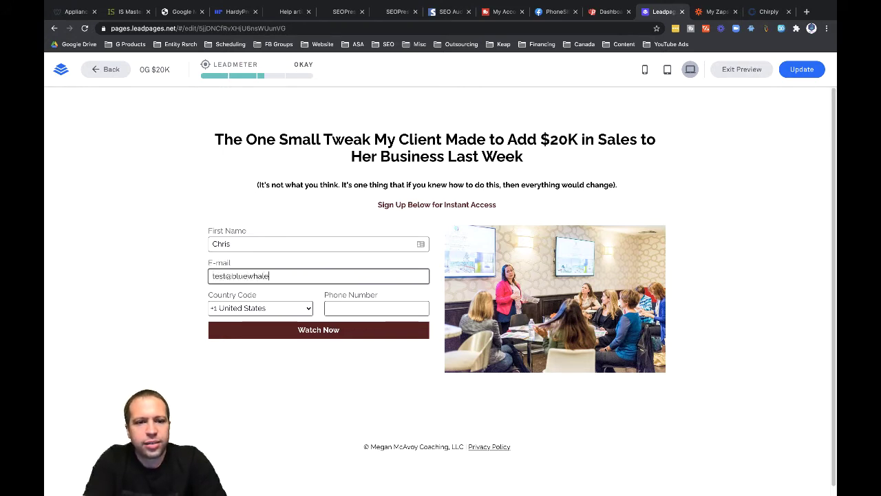
key(BackSpace)
key(BackSpace)
key(BackSpace)
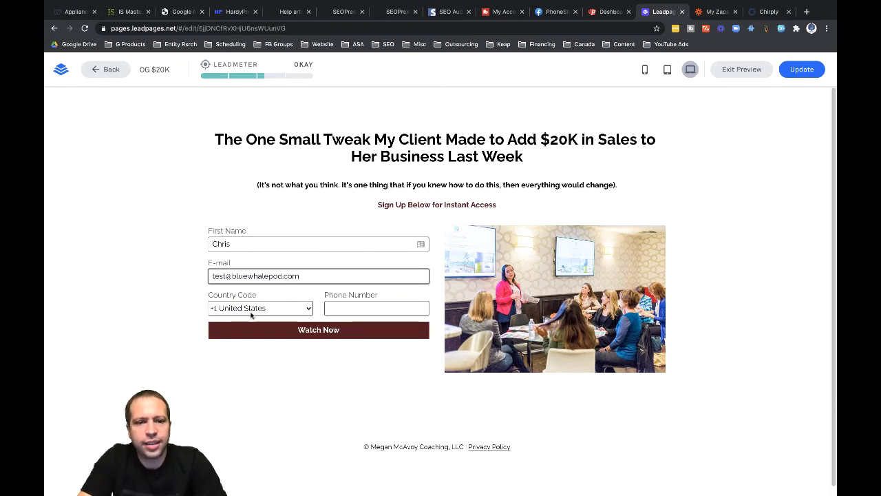
click(339, 308)
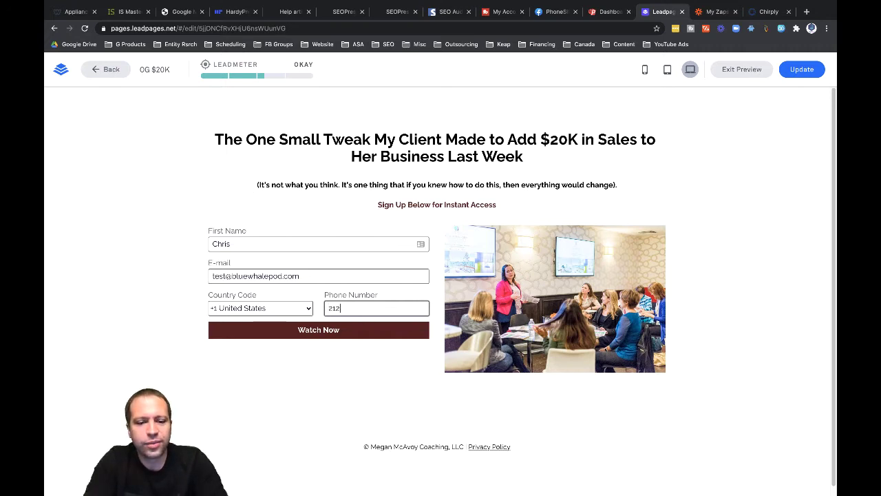
text(30312)
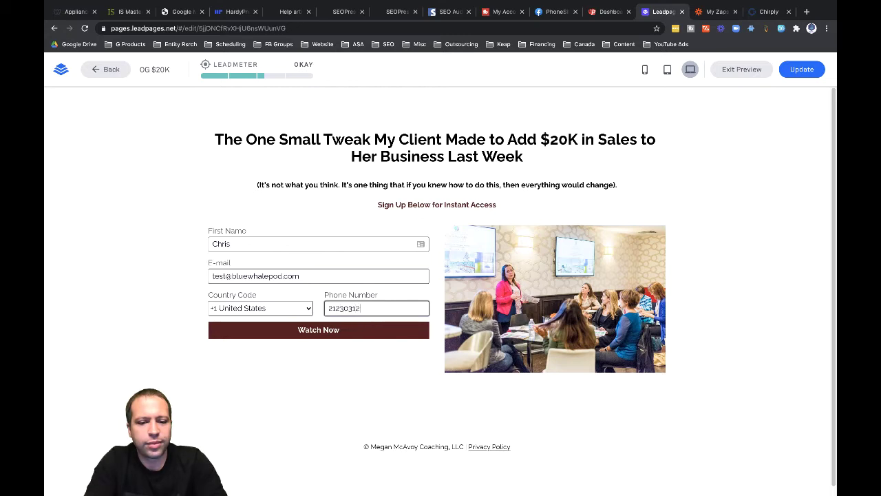
text(34)
- Submit the test entry with Watch Now, check the Zapier dashboard, then go back to the Leadpages editor
click(299, 337)
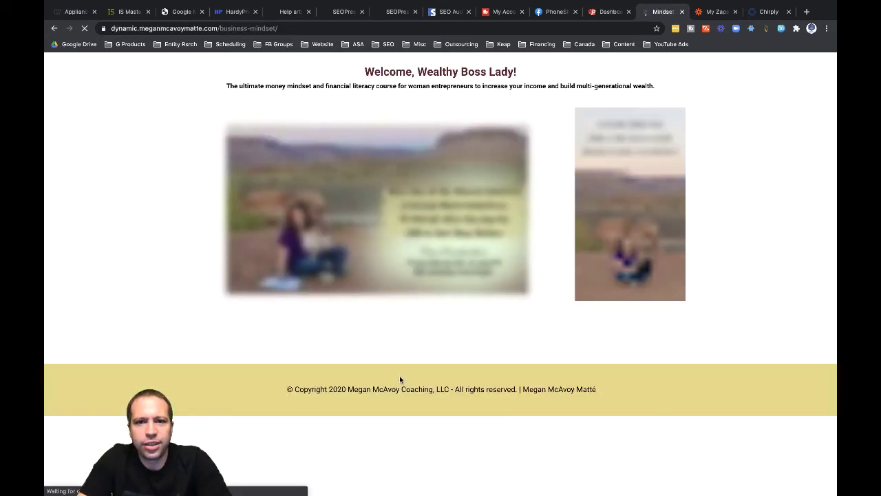
click(698, 12)
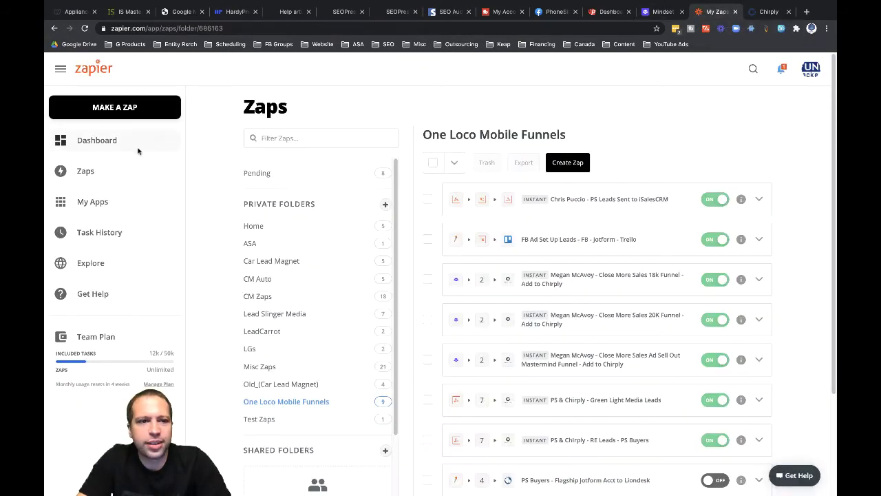
click(85, 139)
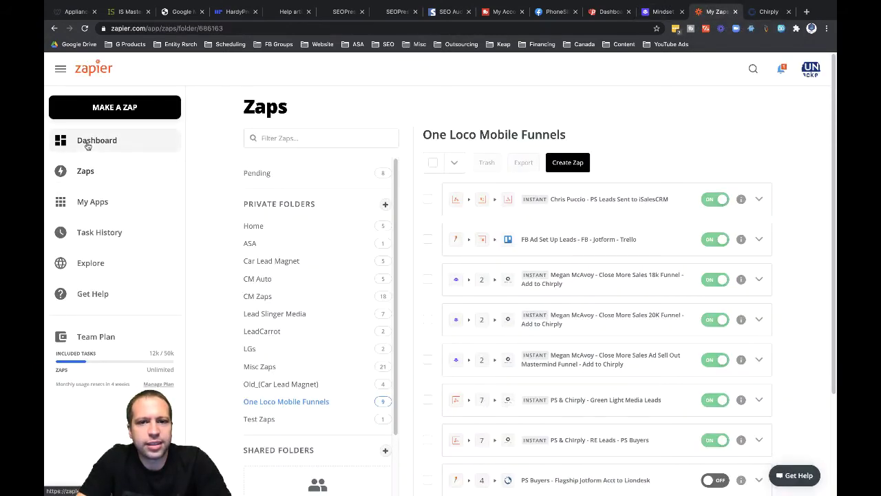
click(660, 12)
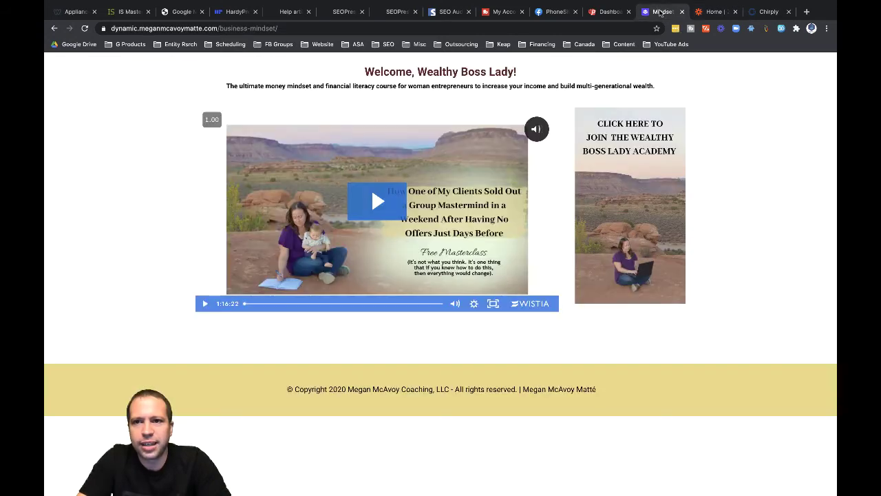
click(55, 28)
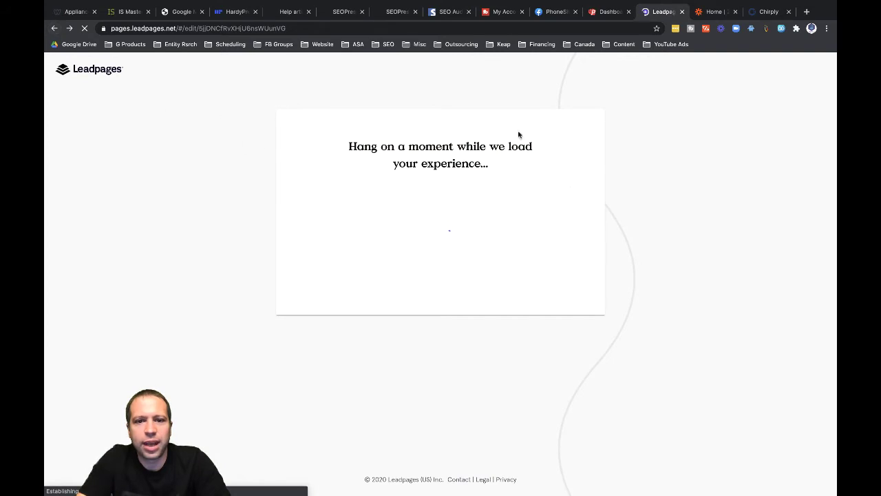
- Open the Zaps list in the Zapier tab, then switch back to the Leadpages editor tab
click(706, 12)
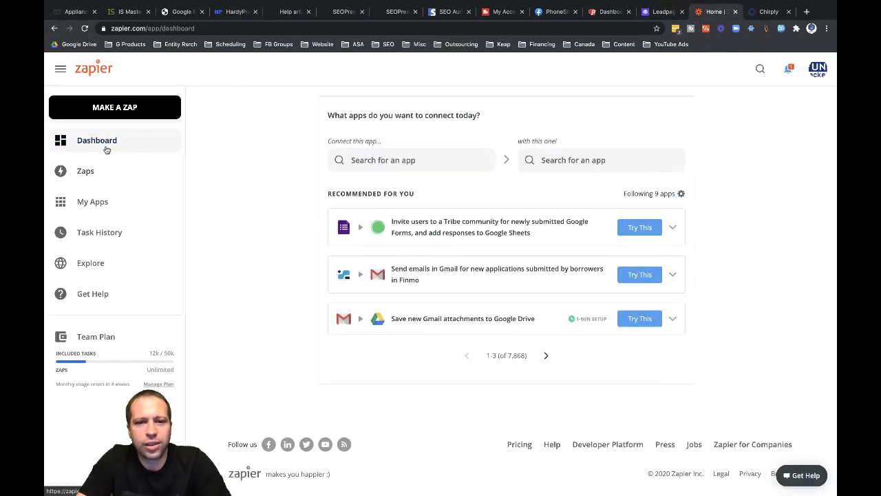
click(103, 170)
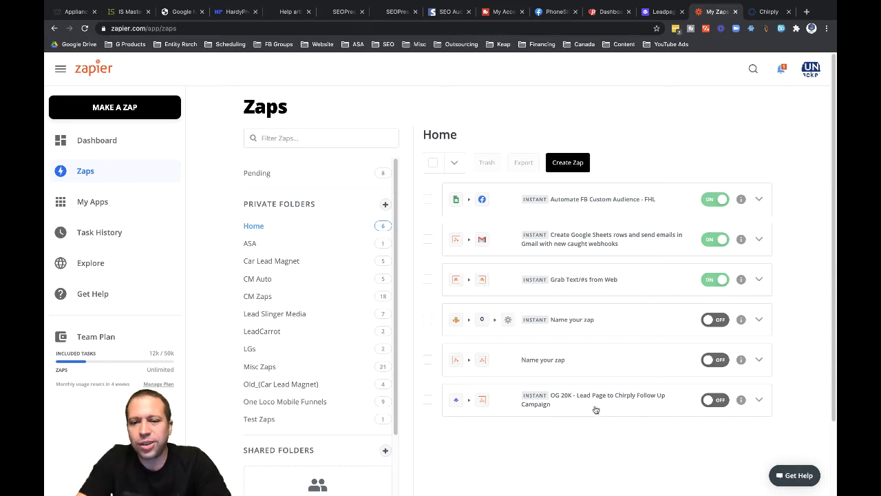
click(660, 12)
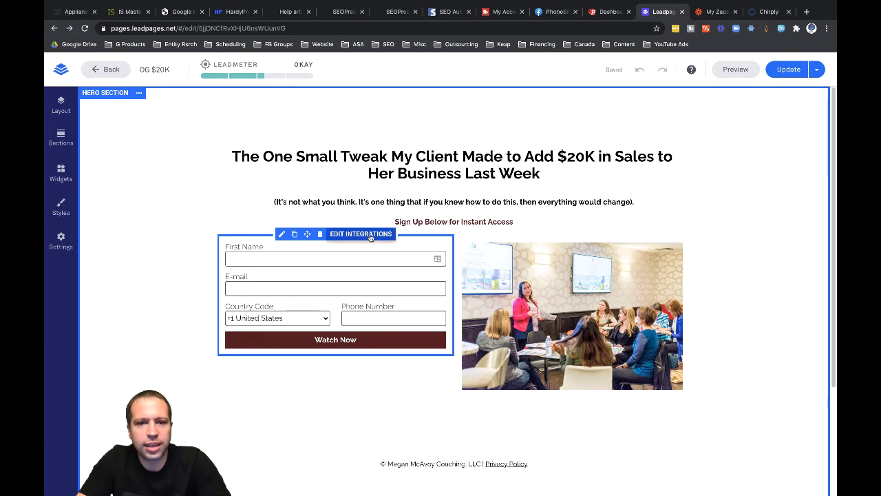
- Open the form's integrations to confirm Webhooks by Zapier, then switch to the My Zaps tab
click(373, 242)
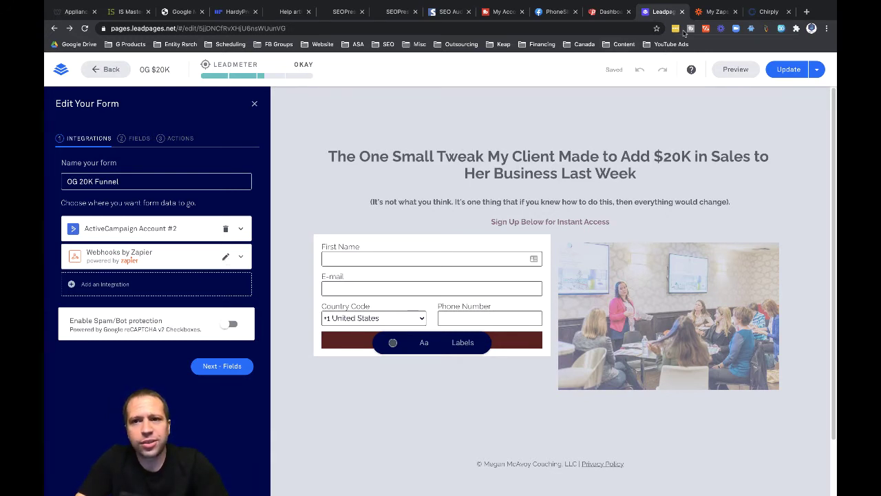
click(712, 12)
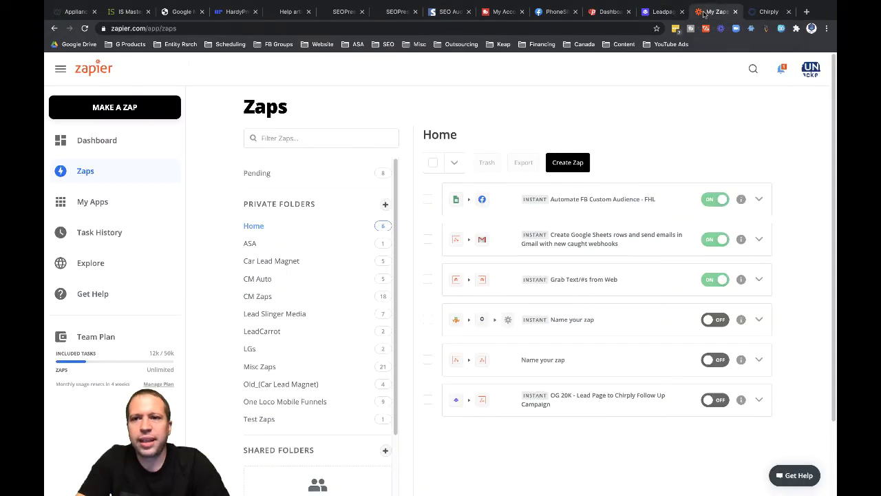
- Open the OG 20K zap and refresh the Leadpages trigger's form fields before testing
click(598, 401)
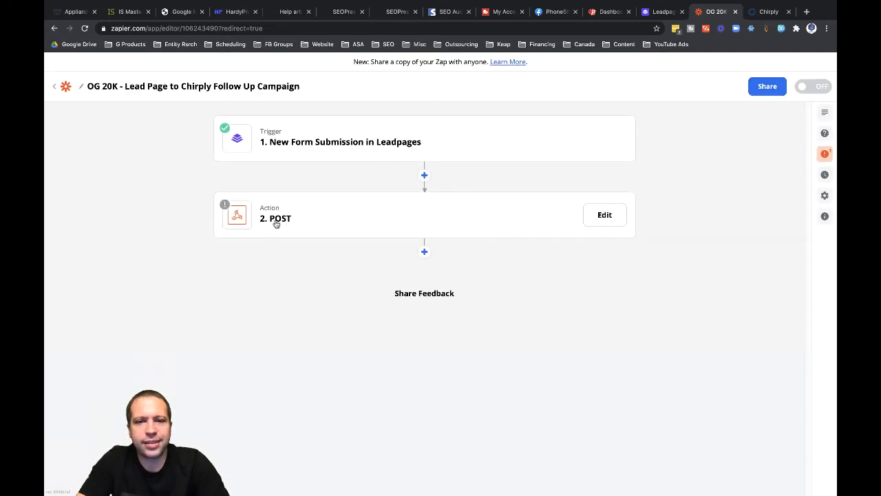
click(290, 138)
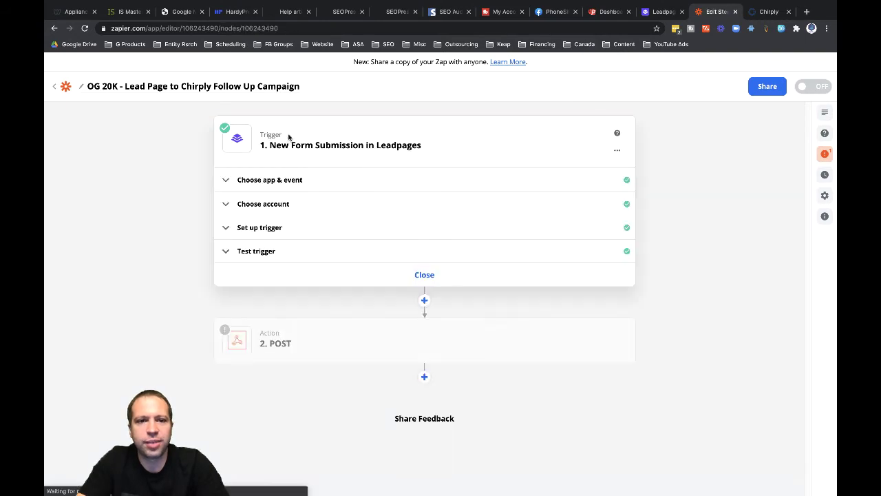
click(228, 229)
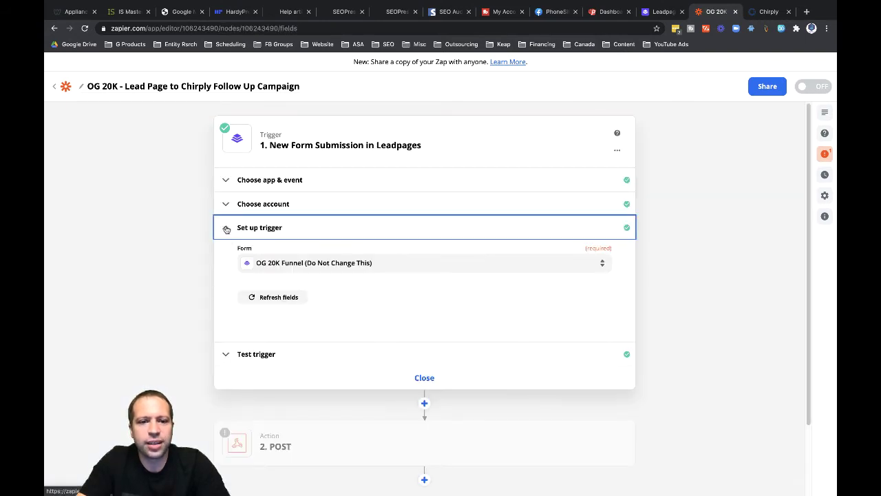
click(252, 298)
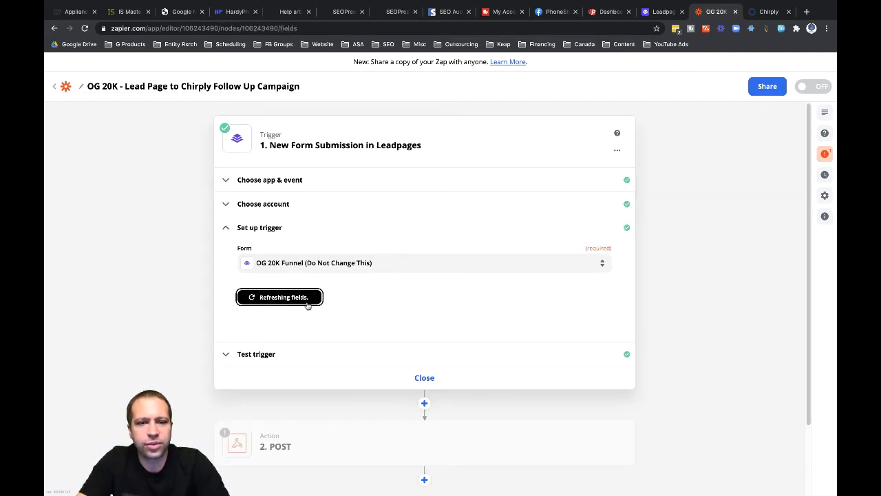
click(238, 355)
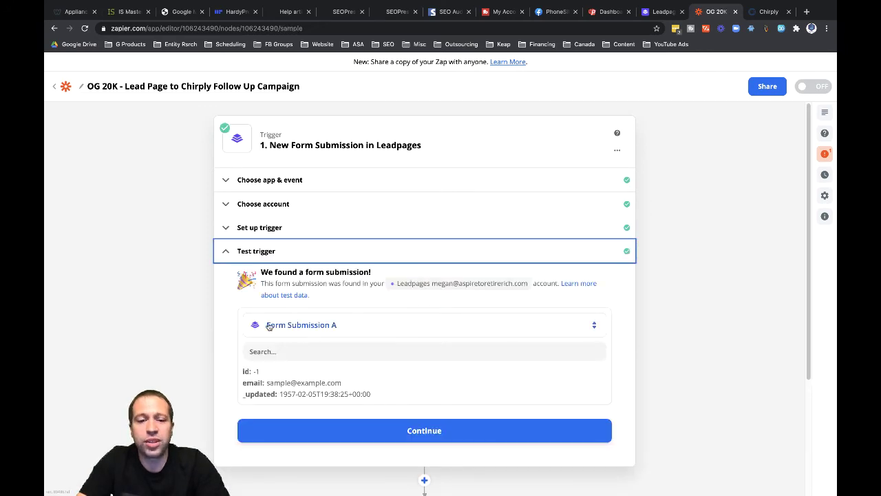
- Load newer submissions, try Form Submission A, then settle on Form Submission B as sample data
click(308, 330)
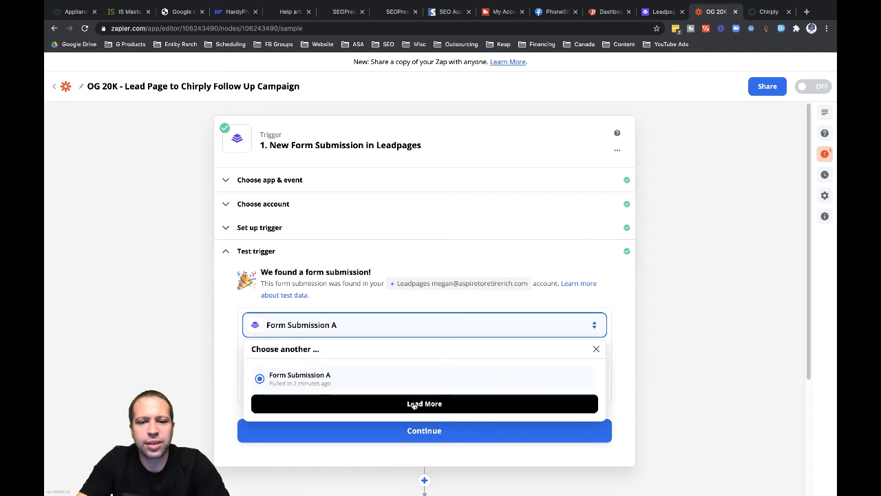
click(417, 404)
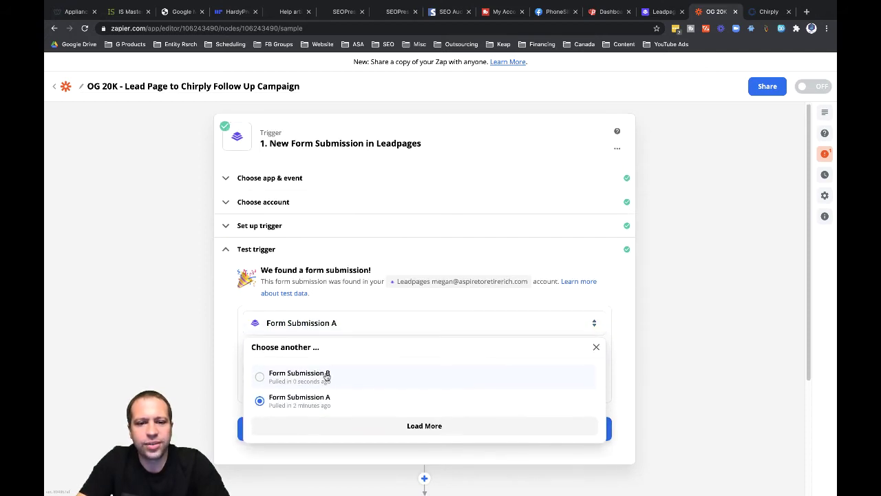
click(326, 373)
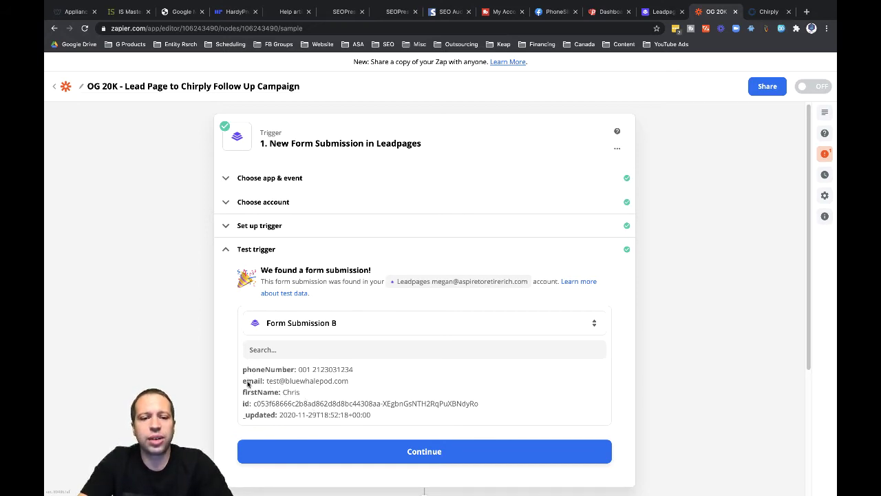
click(578, 326)
click(305, 404)
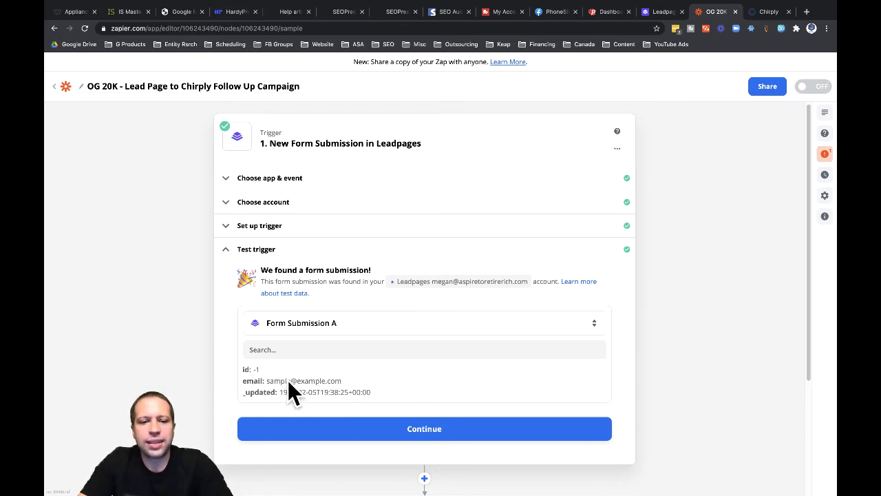
click(393, 321)
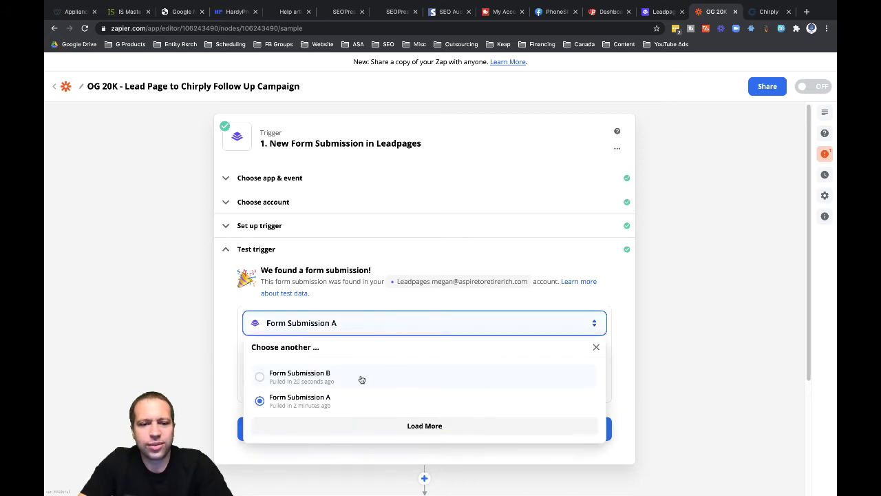
click(360, 379)
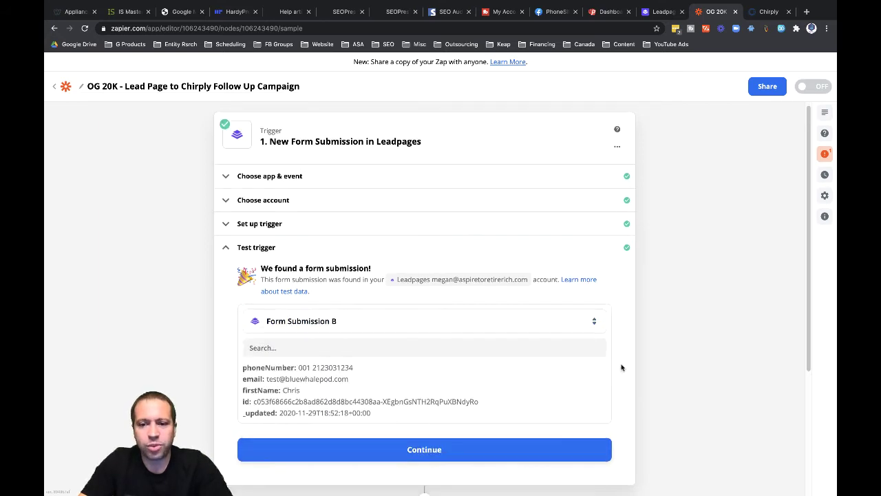
- Accept the Leadpages test data and view the Webhooks POST action beneath the trigger
click(417, 448)
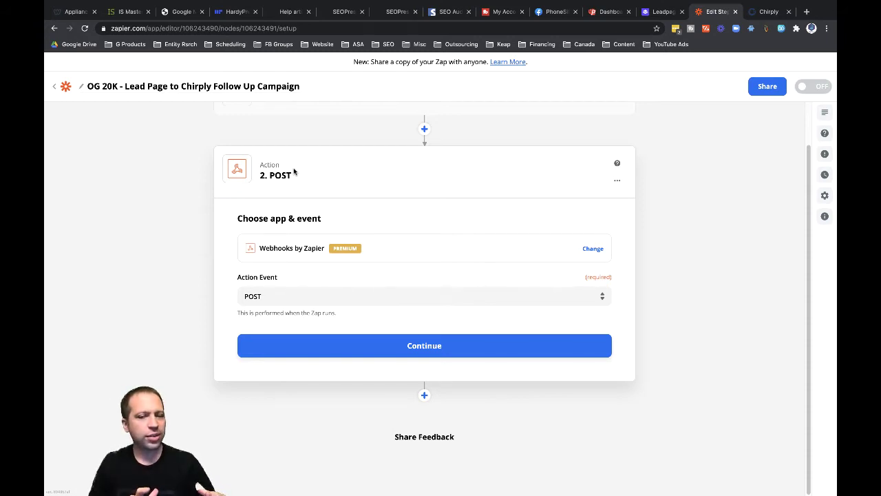
scroll(376, 186, up, 1)
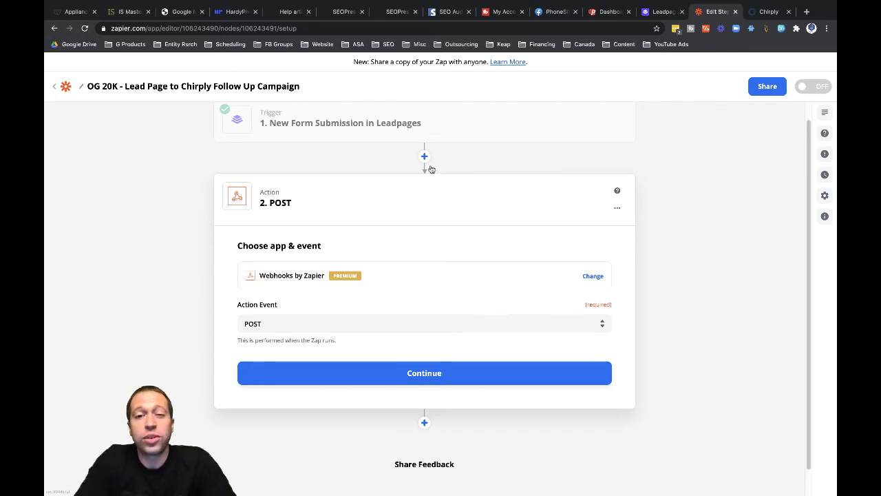
scroll(425, 158, up, 1)
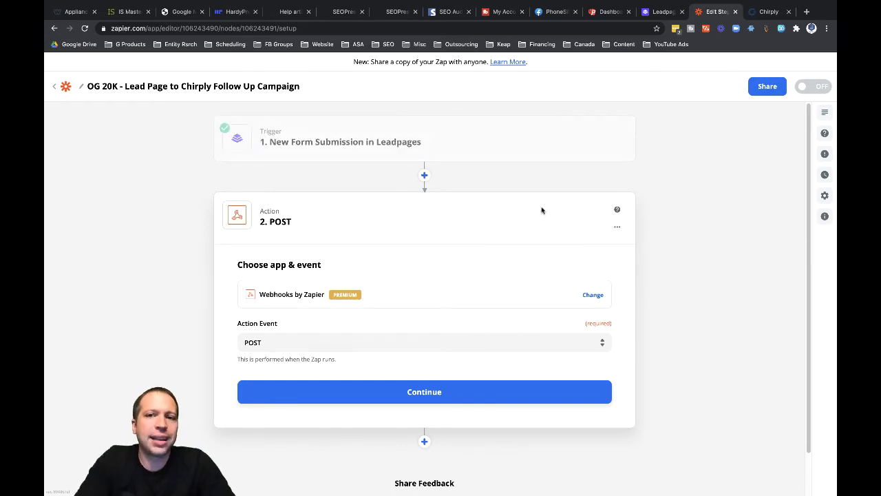
- Insert a Formatter step with the Numbers action event between Leadpages and the Webhooks POST
click(424, 175)
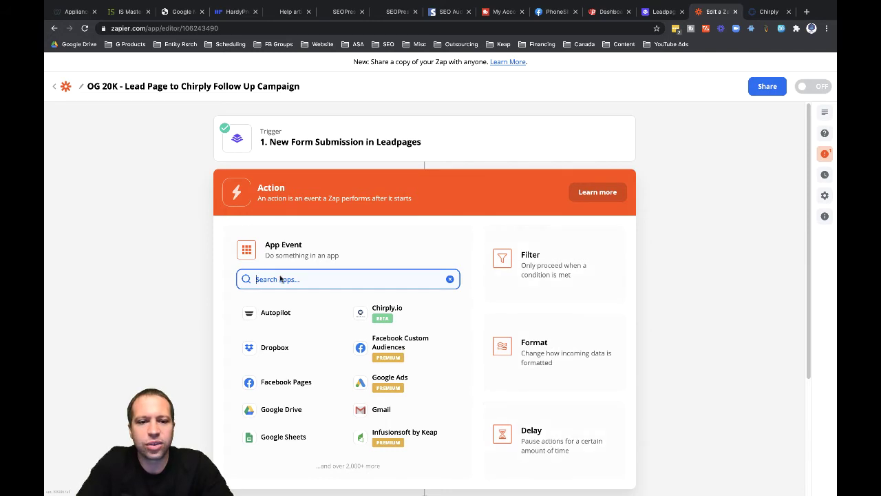
click(537, 355)
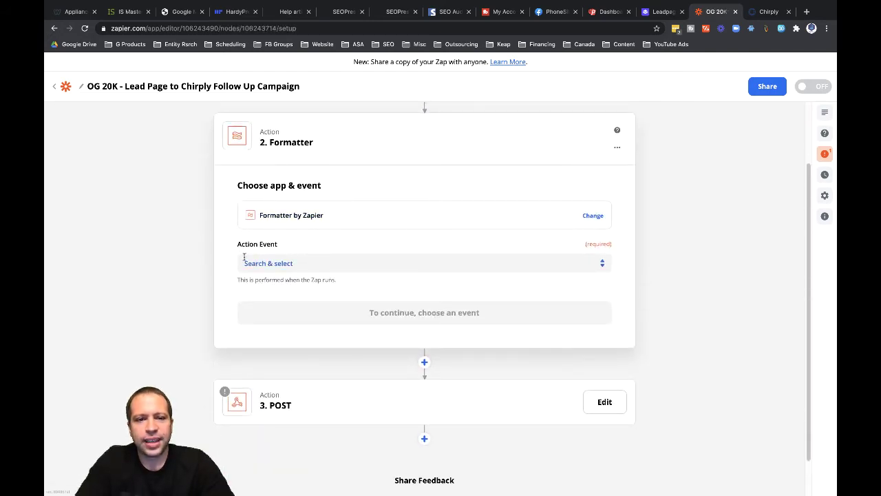
click(264, 266)
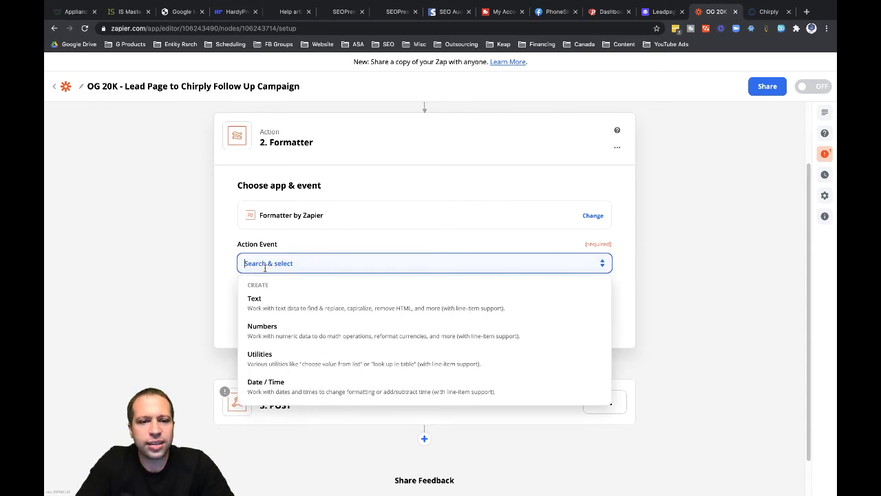
click(265, 329)
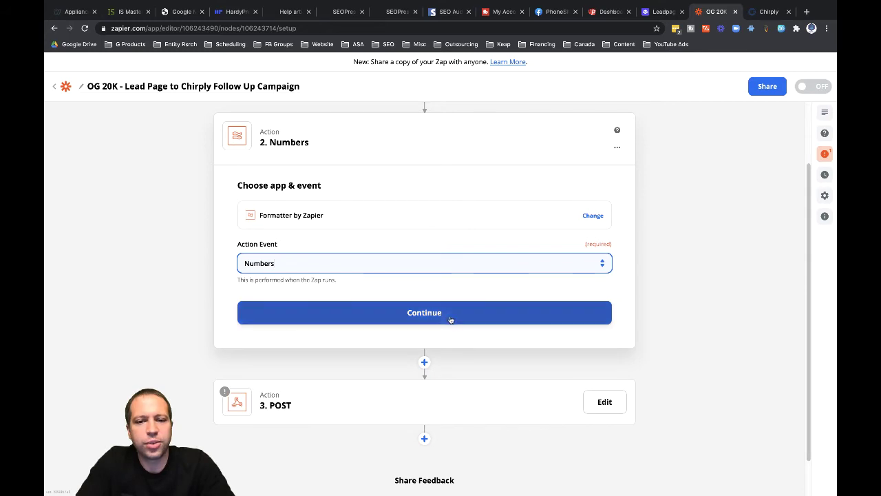
click(423, 313)
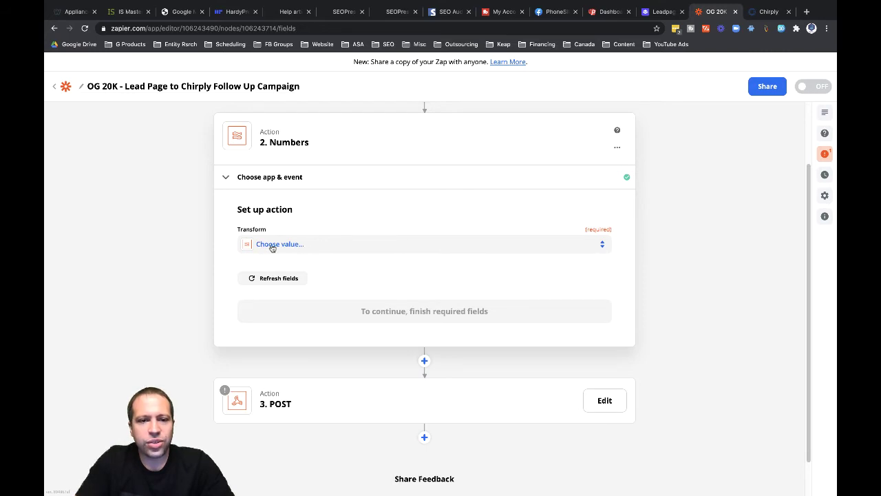
- Set the transform to Format Phone Number, mapping Leadpages '1. Phone Number' as input
click(272, 245)
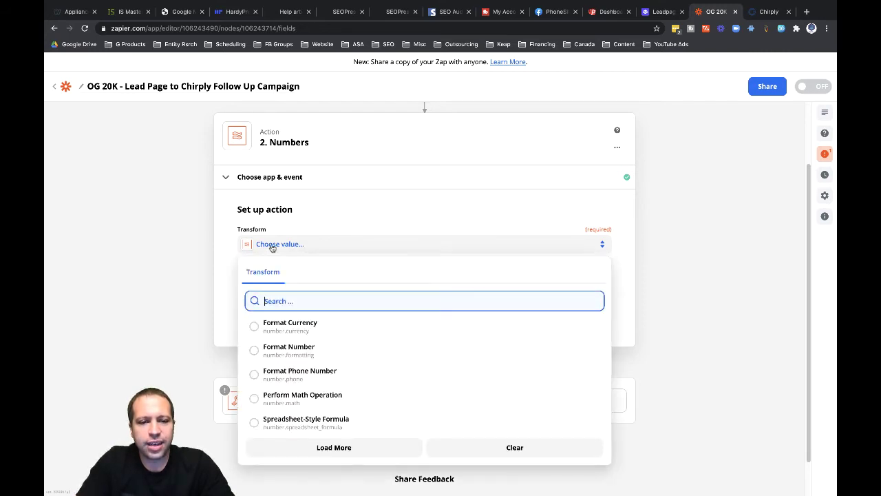
click(281, 376)
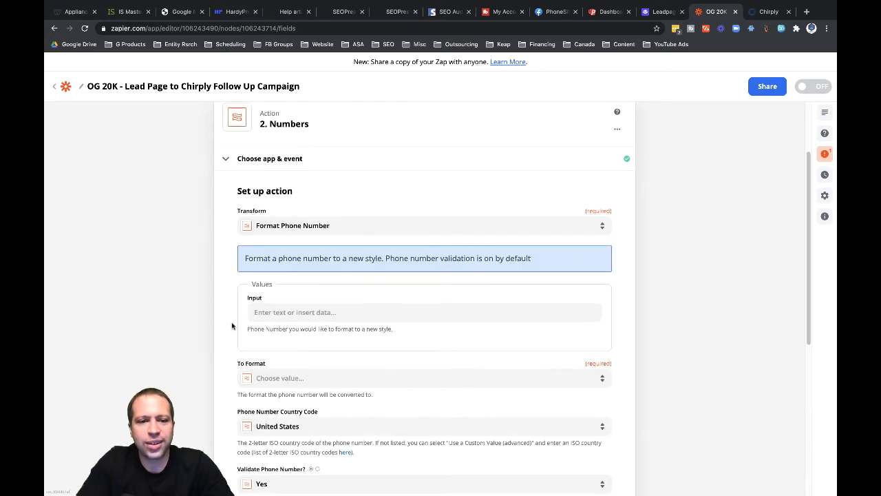
click(255, 311)
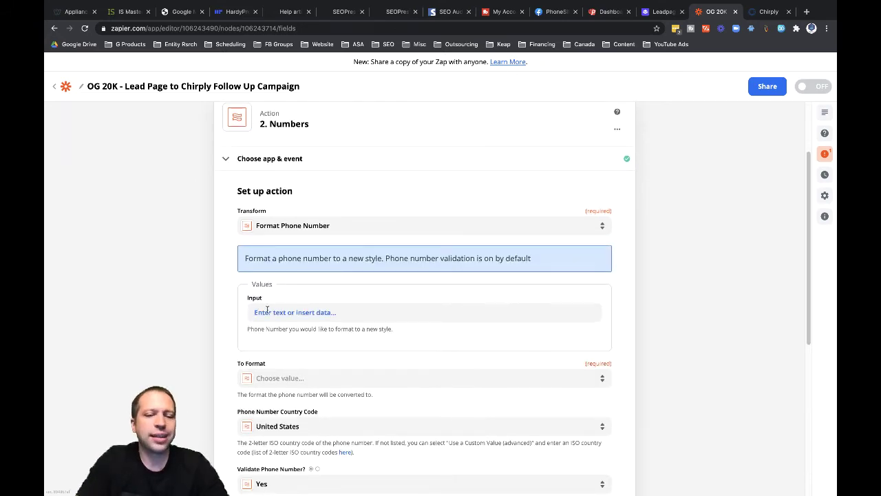
click(264, 311)
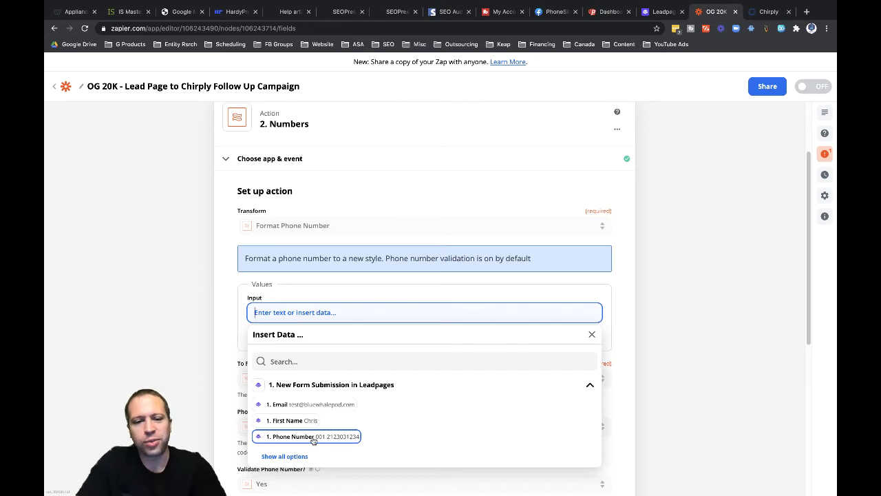
click(316, 439)
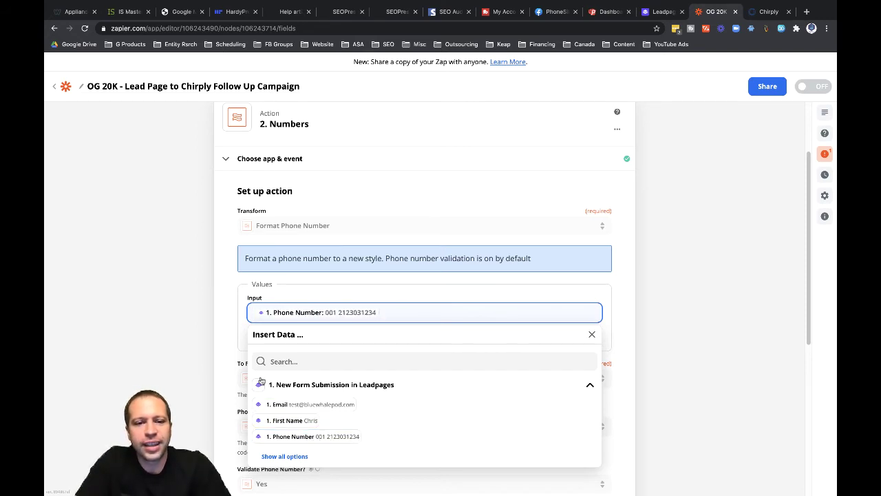
click(232, 367)
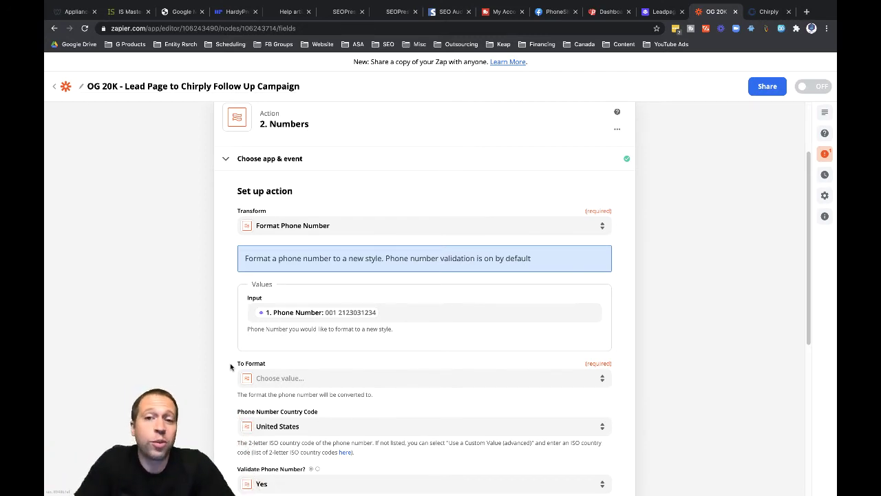
scroll(231, 366, down, 2)
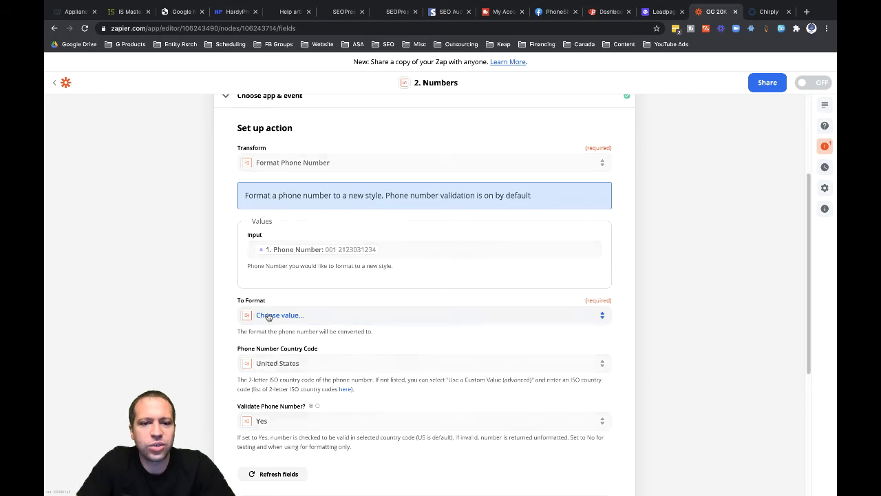
click(270, 317)
scroll(348, 348, down, 2)
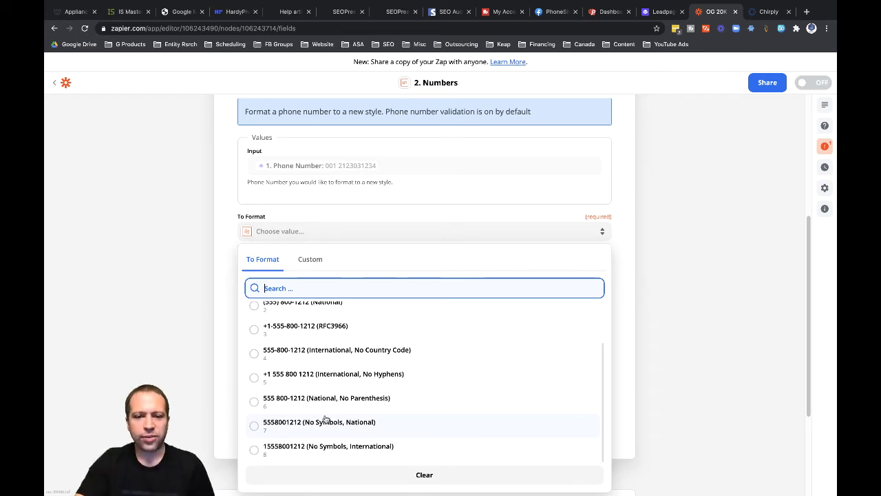
scroll(326, 419, up, 1)
scroll(325, 418, down, 1)
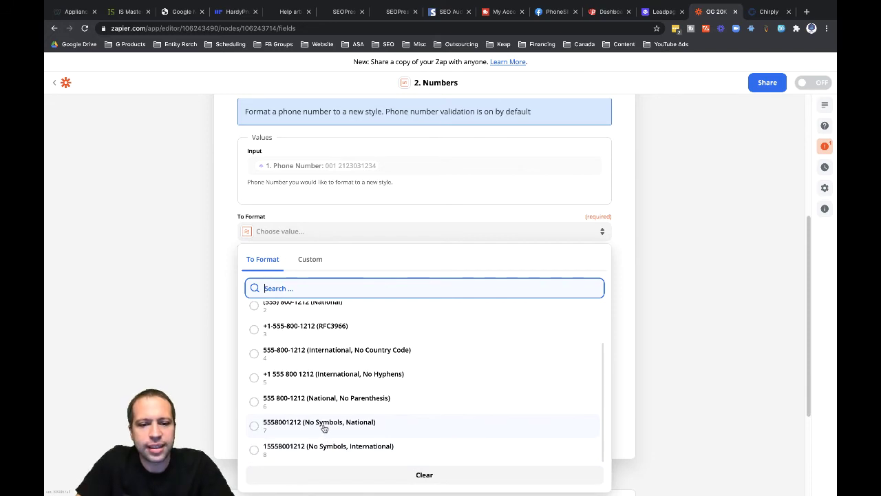
click(323, 425)
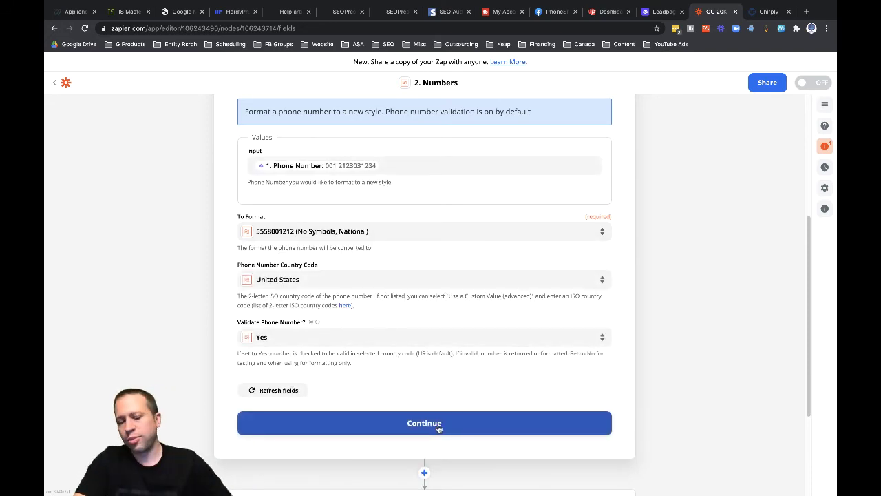
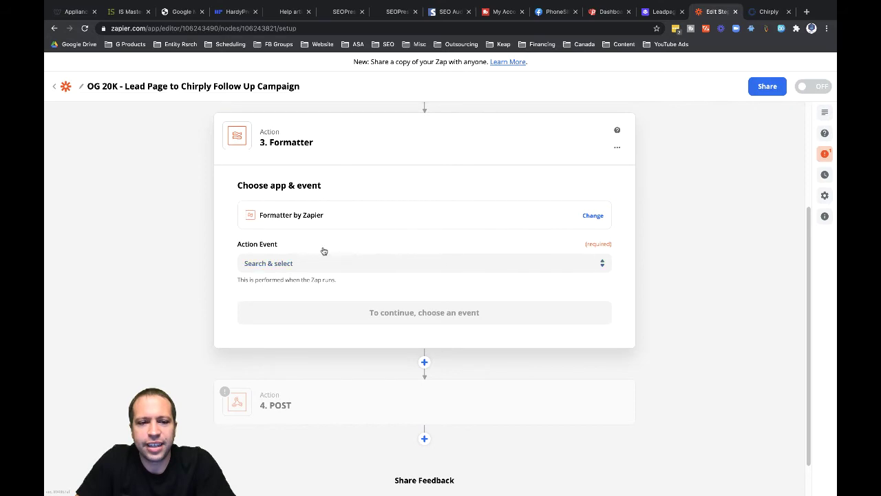
- Choose the Text action event and the Split Text transform for the Formatter step
click(259, 261)
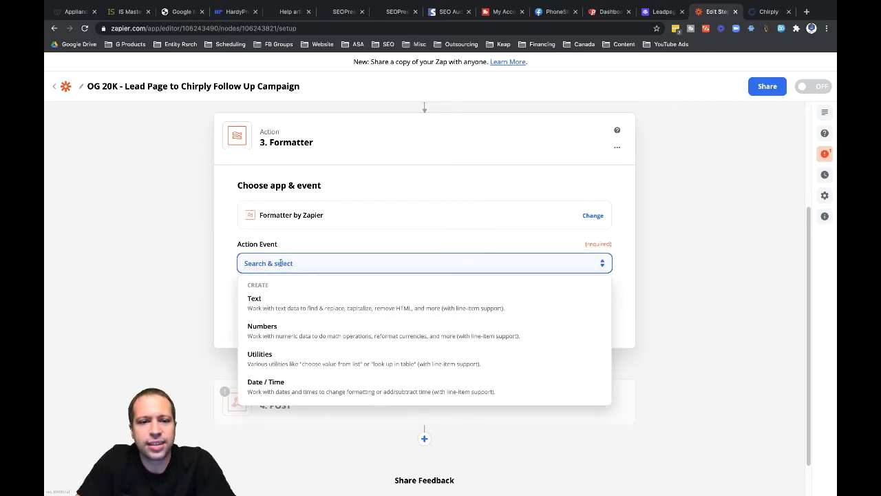
click(266, 301)
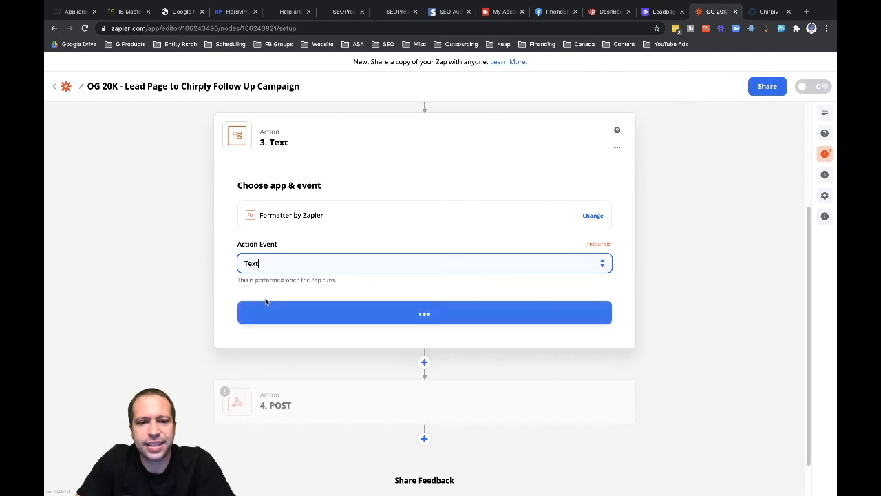
click(423, 313)
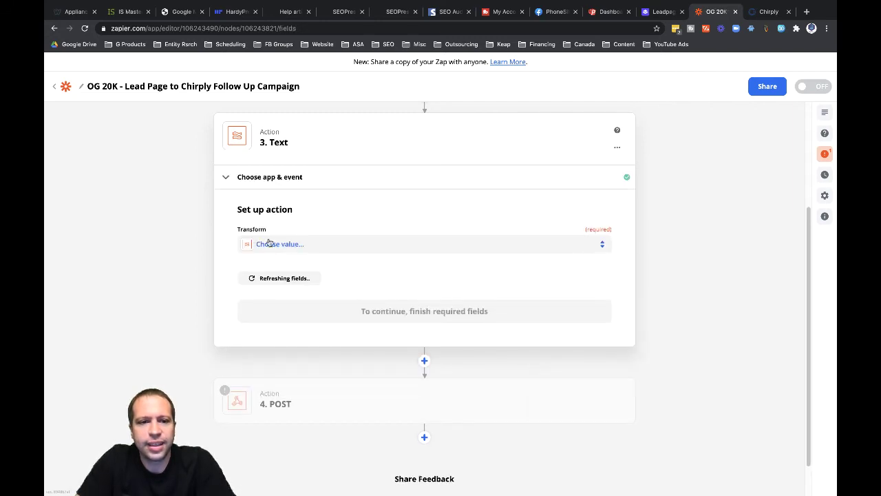
click(280, 248)
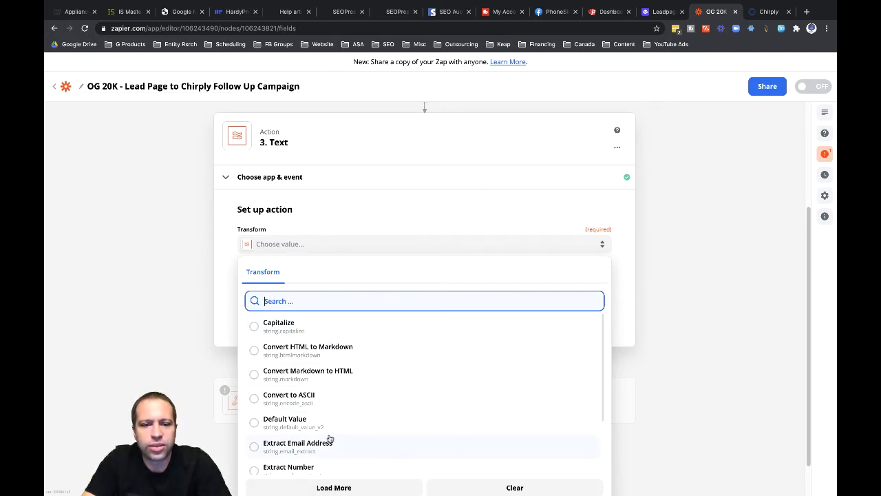
text(split)
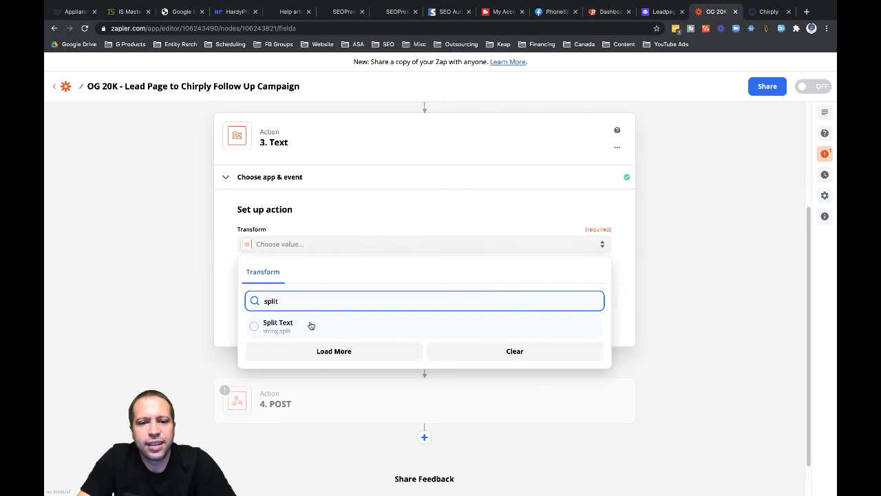
click(308, 325)
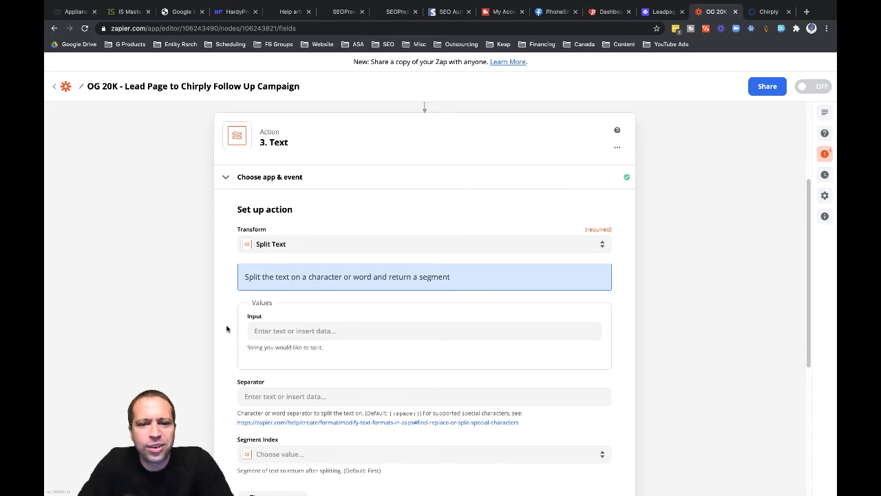
- Map the Leadpages New Form Submission's First Name field into the Split Text Input
scroll(222, 330, down, 1)
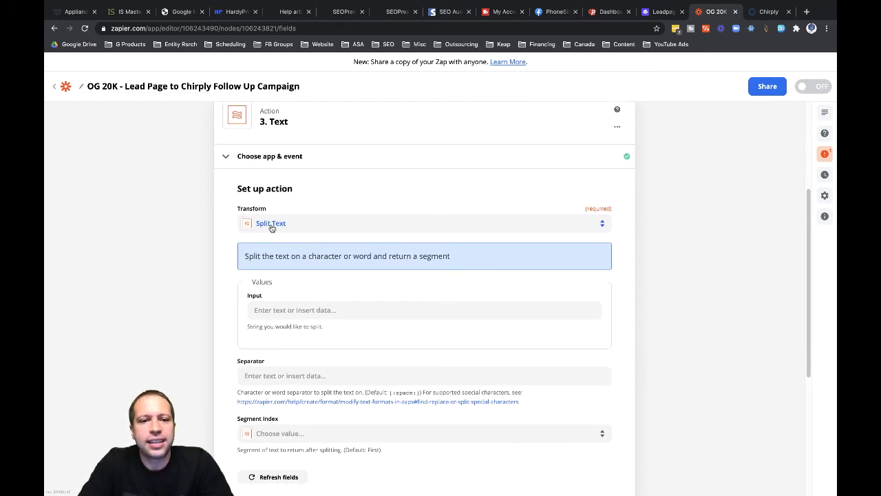
click(258, 314)
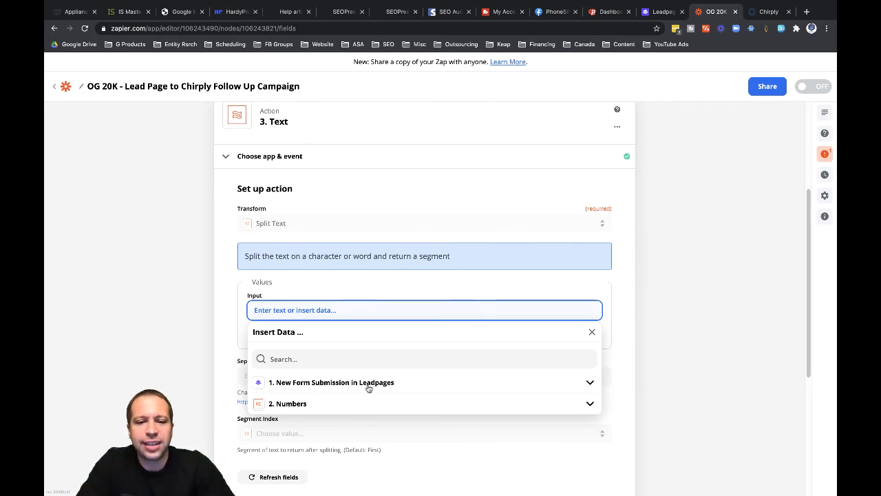
click(284, 384)
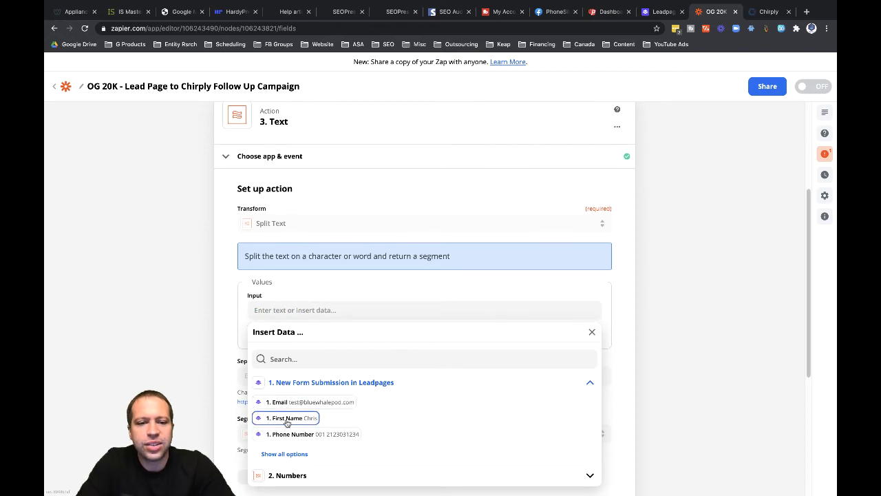
click(279, 455)
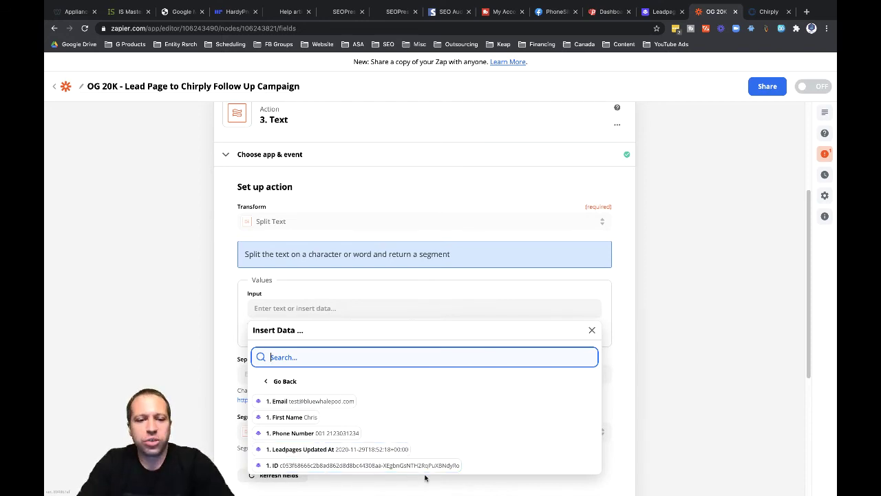
click(288, 419)
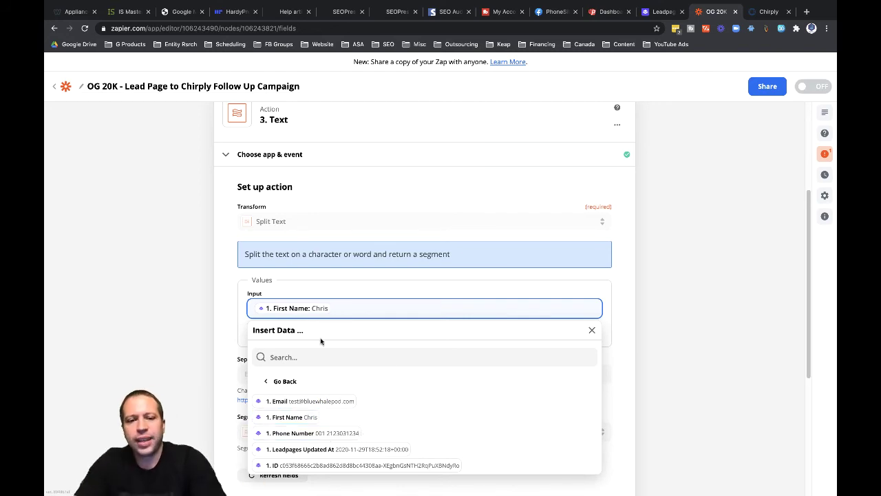
click(229, 322)
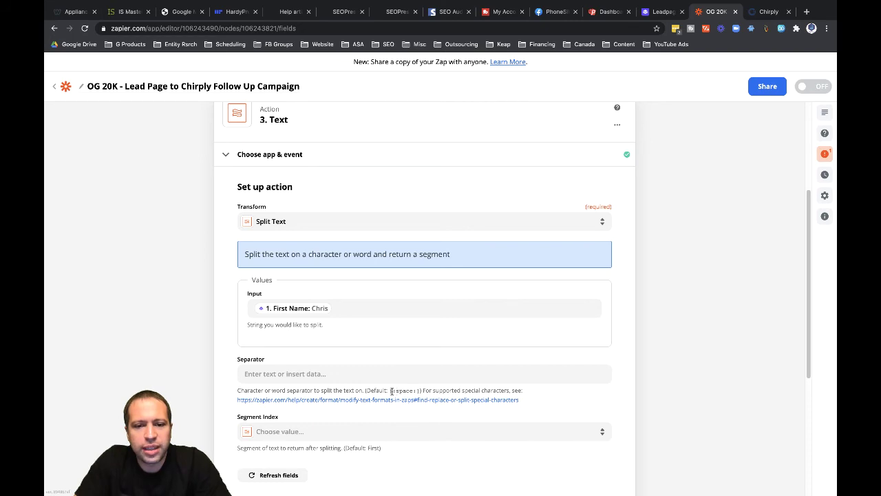
- Set the Separator to [:space:] and Segment Index to All (as Separate Fields)
drag(390, 390, 421, 390)
key(super+c)
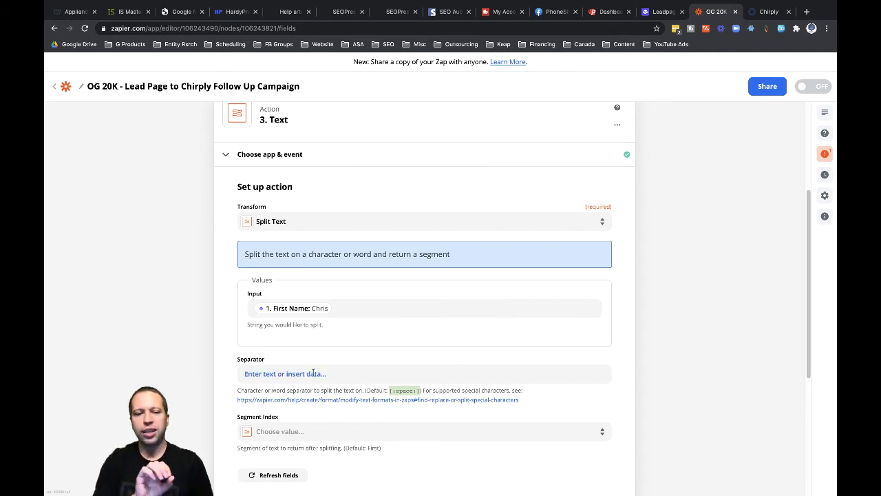
click(245, 373)
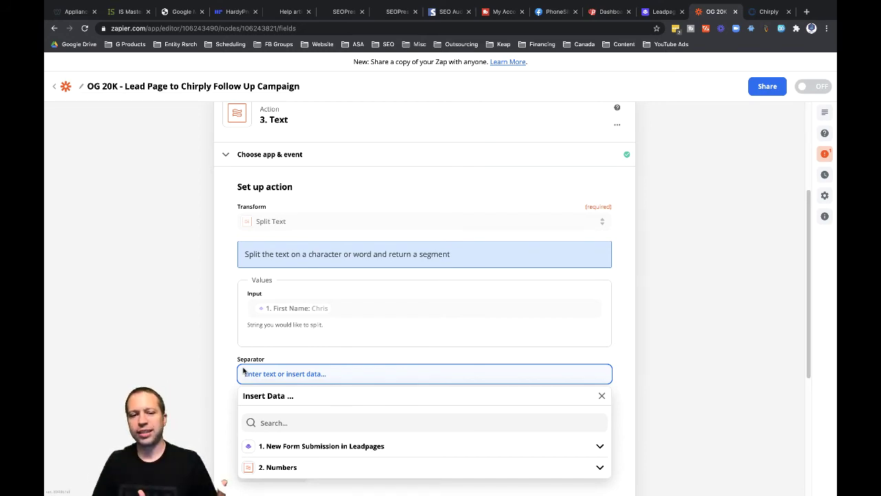
key(super+v)
click(227, 383)
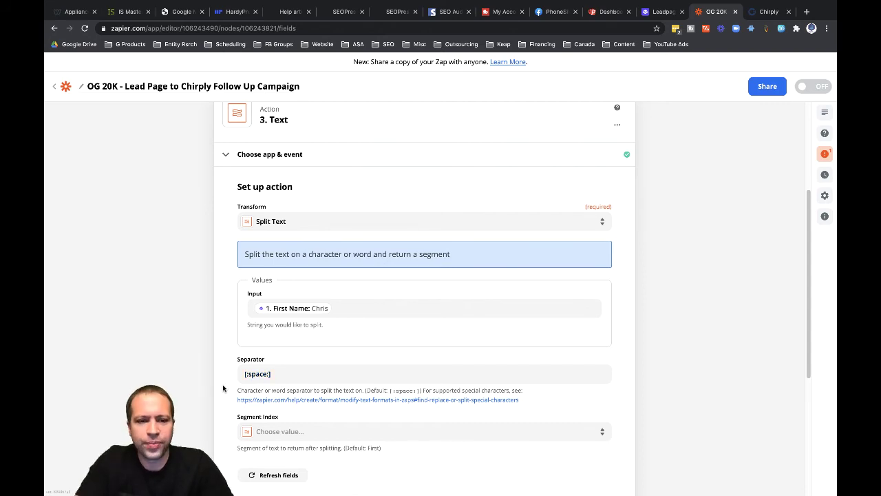
scroll(225, 389, down, 1)
scroll(222, 386, down, 1)
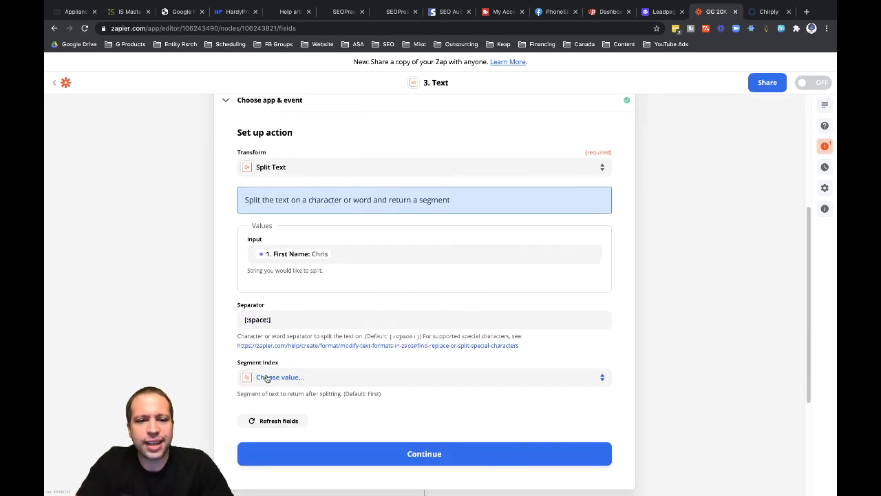
click(267, 380)
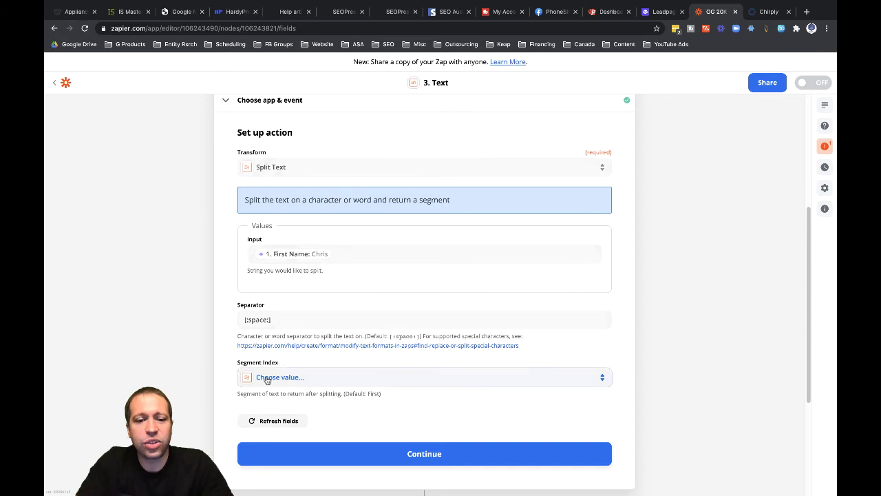
scroll(221, 403, down, 5)
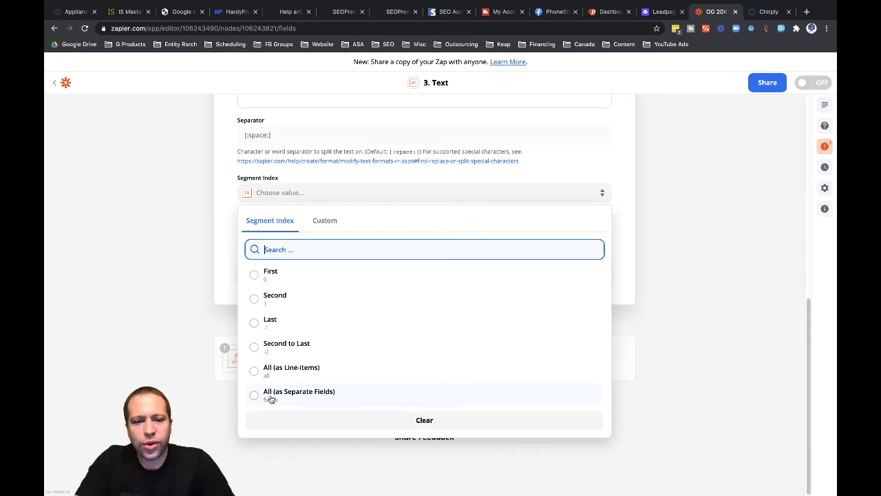
click(310, 397)
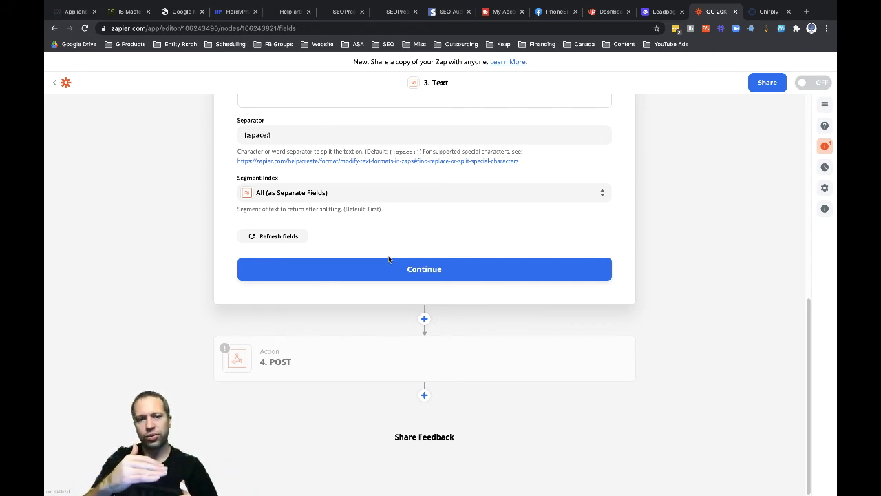
- Test the Split Text step, which returns the first name as Item 1
click(427, 271)
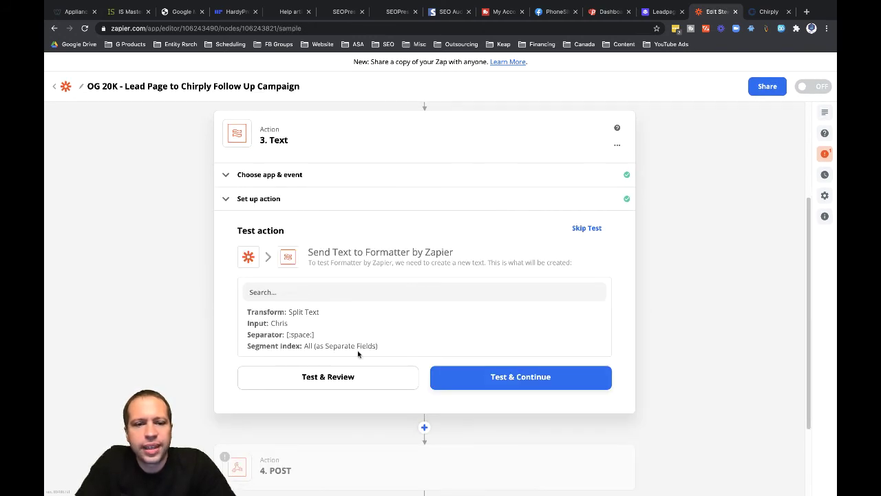
click(325, 379)
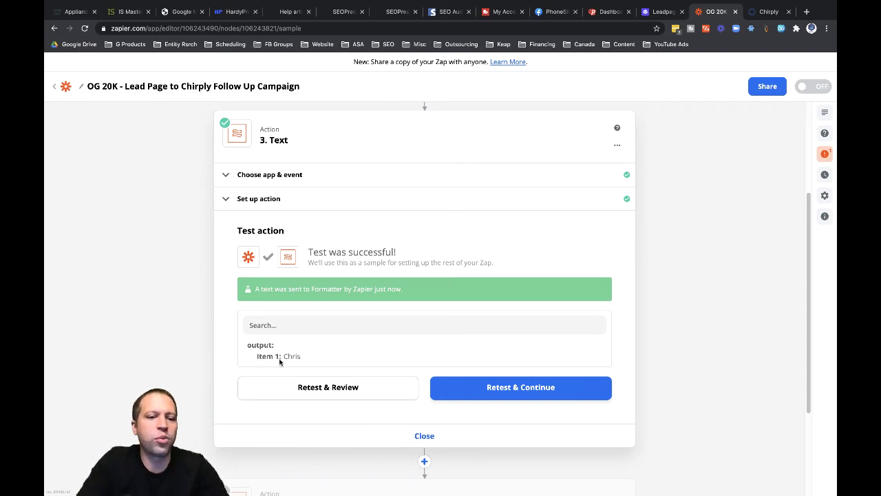
scroll(353, 430, down, 3)
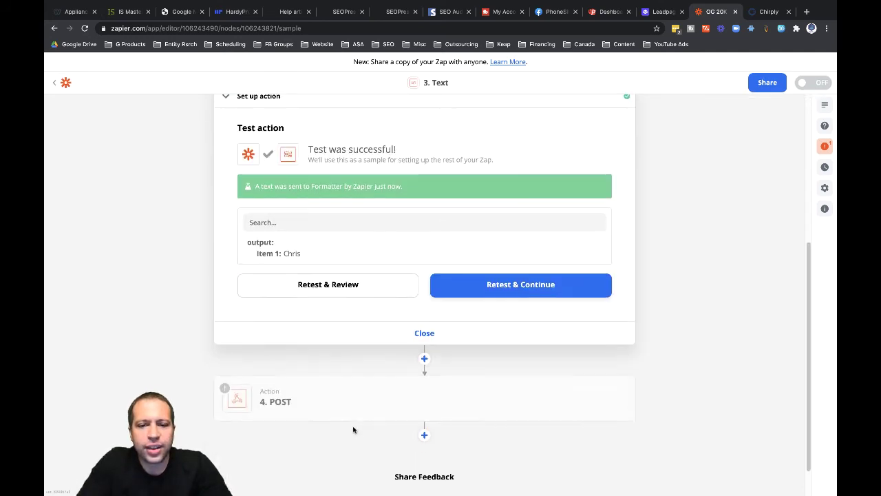
mouse_move(379, 388)
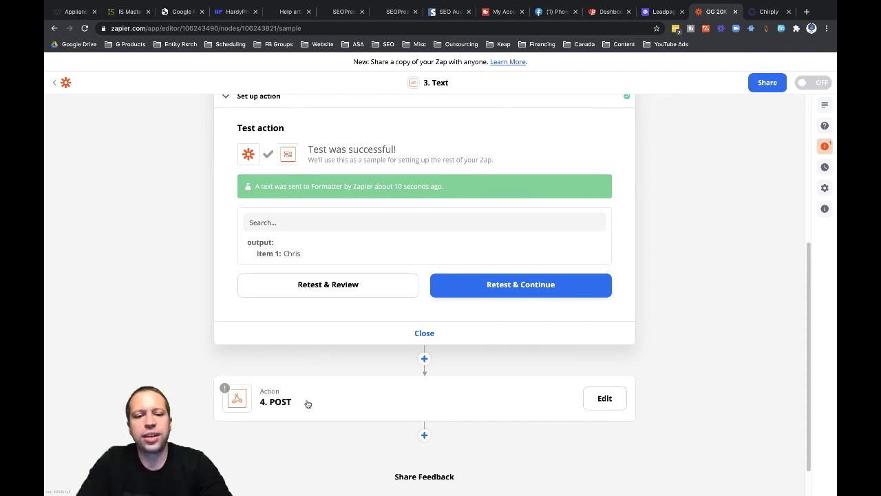
- Open the 4. POST step's app settings and start replacing Webhooks by Zapier
click(308, 404)
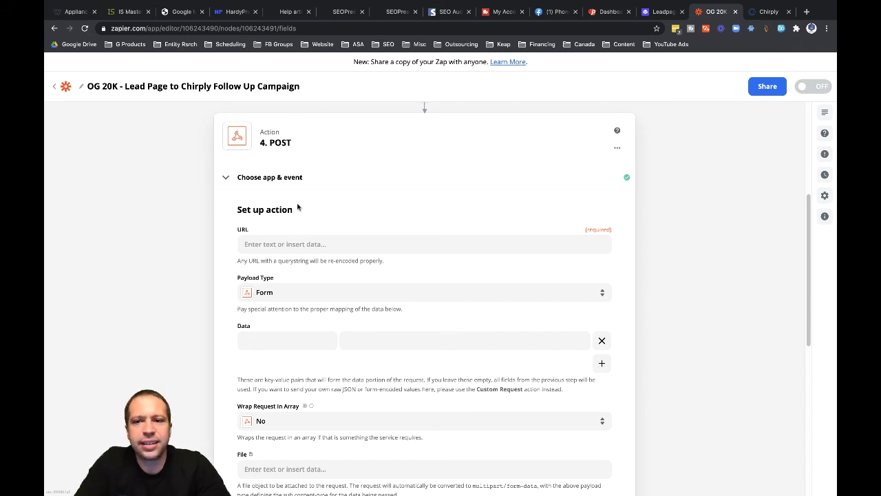
click(617, 148)
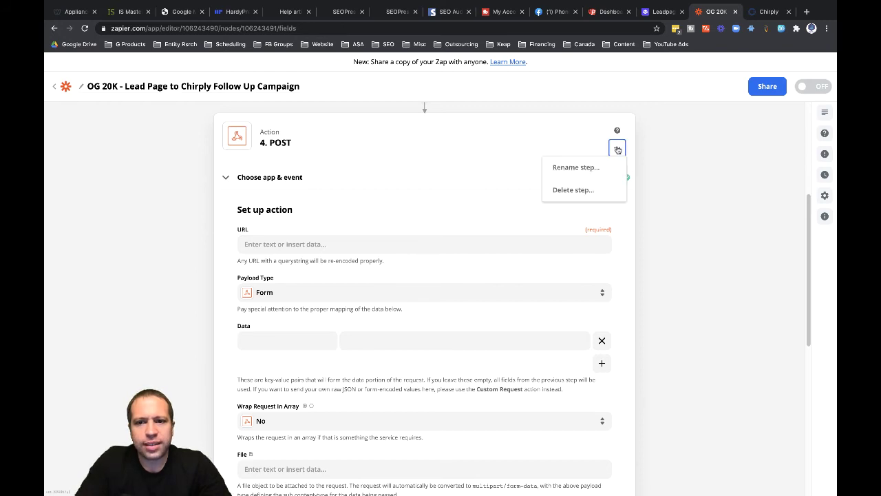
click(534, 143)
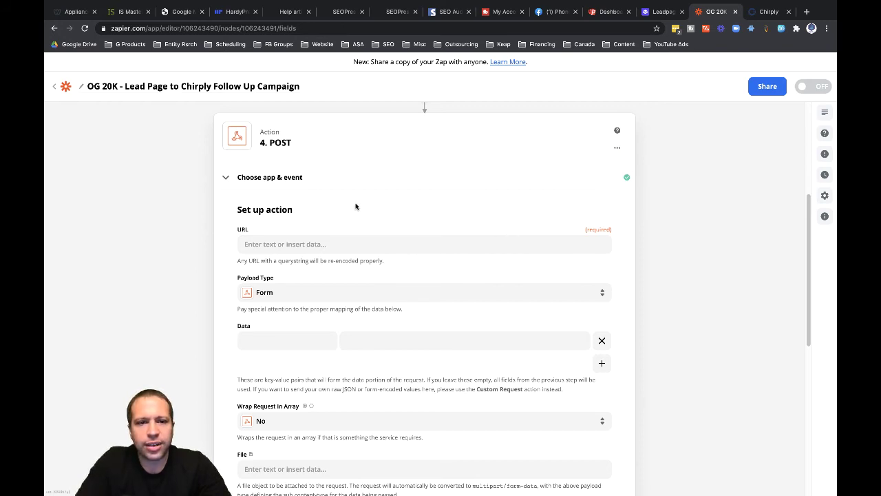
click(226, 179)
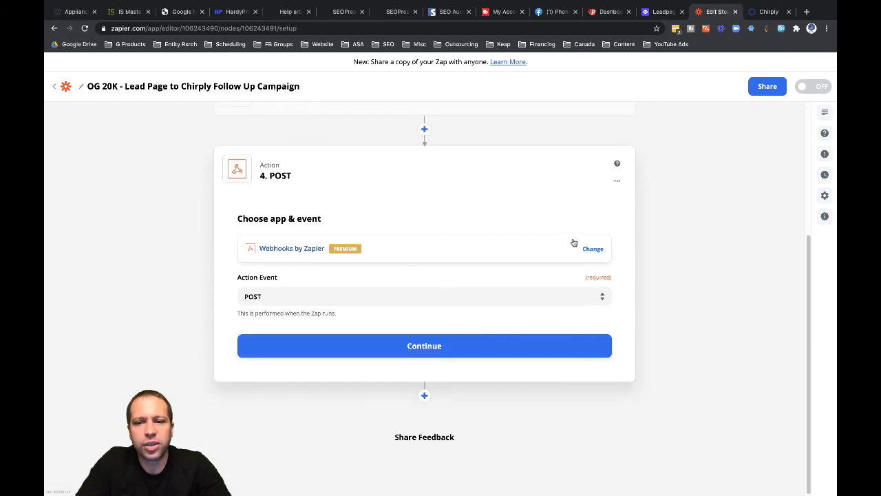
click(592, 248)
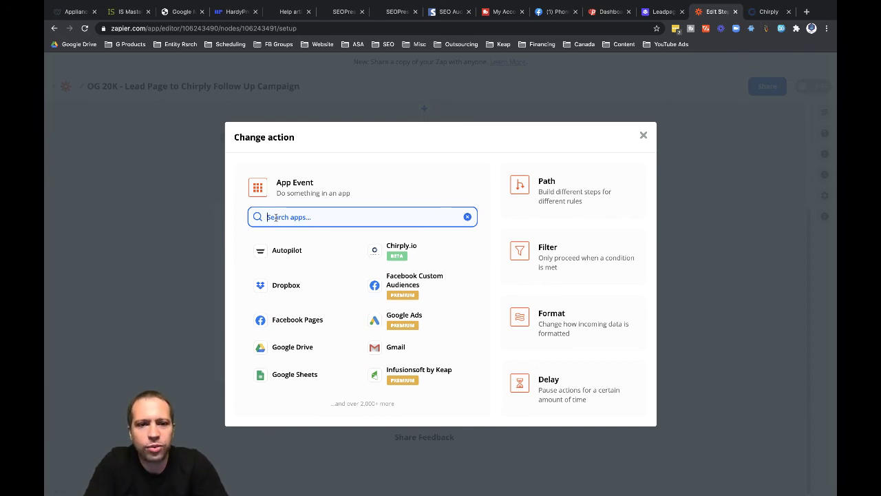
- Switch step 4 to Chirply.io Sync Leads (Beta) using the second connected Chirply.io account
text(chir)
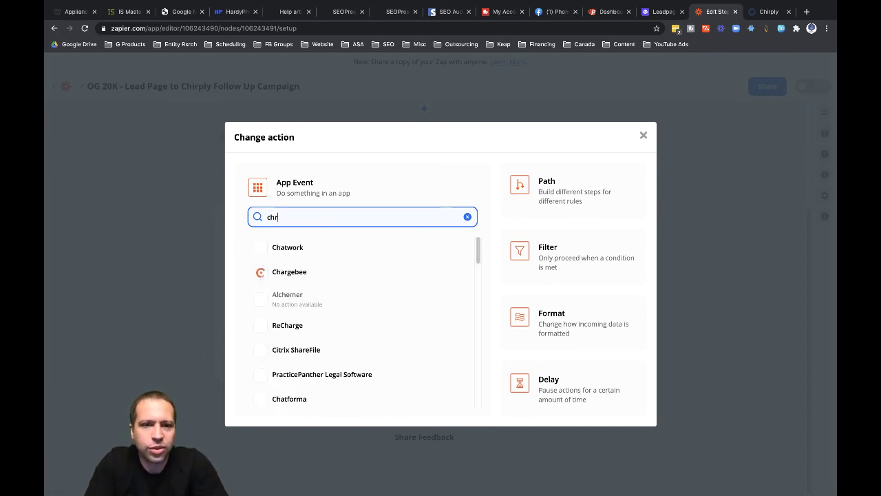
text(ply)
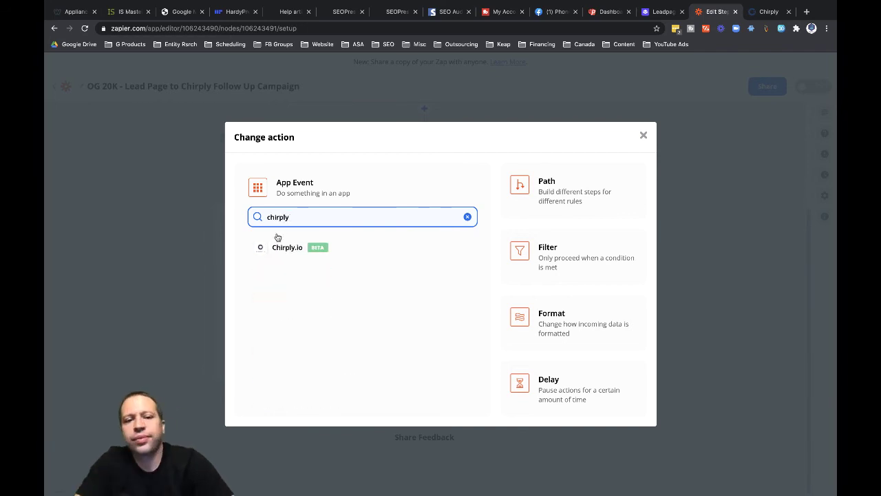
click(281, 247)
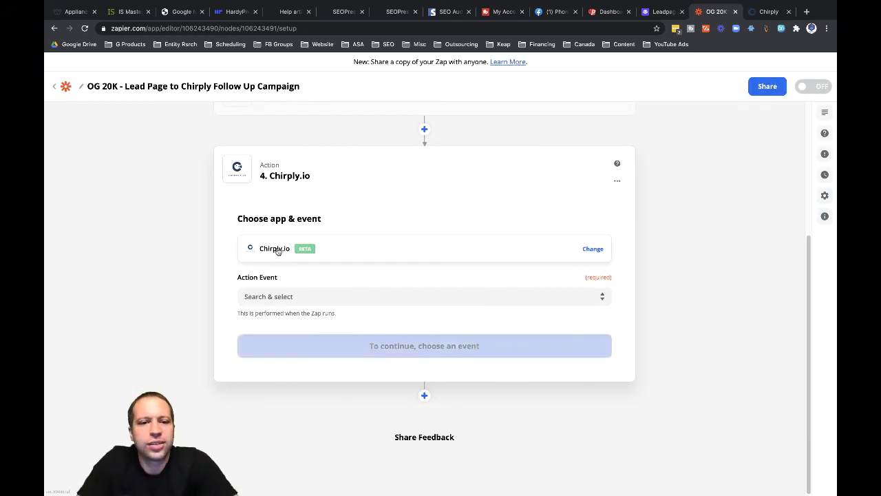
click(270, 297)
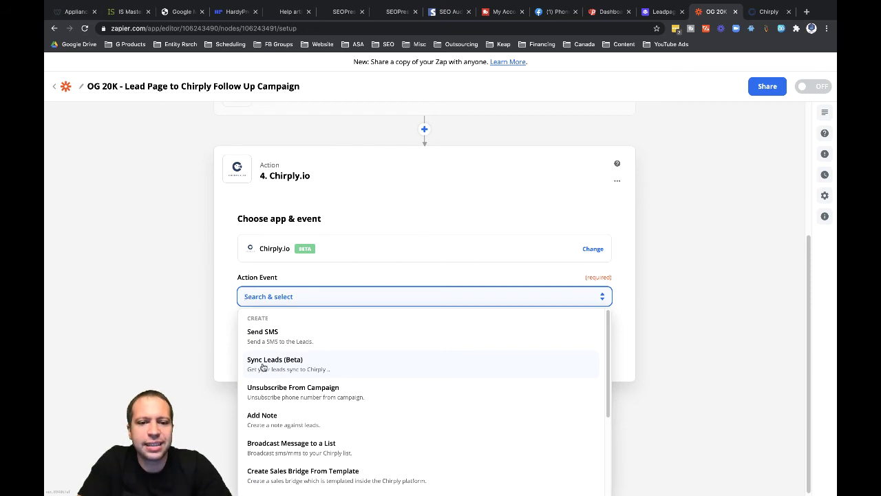
click(263, 367)
click(414, 347)
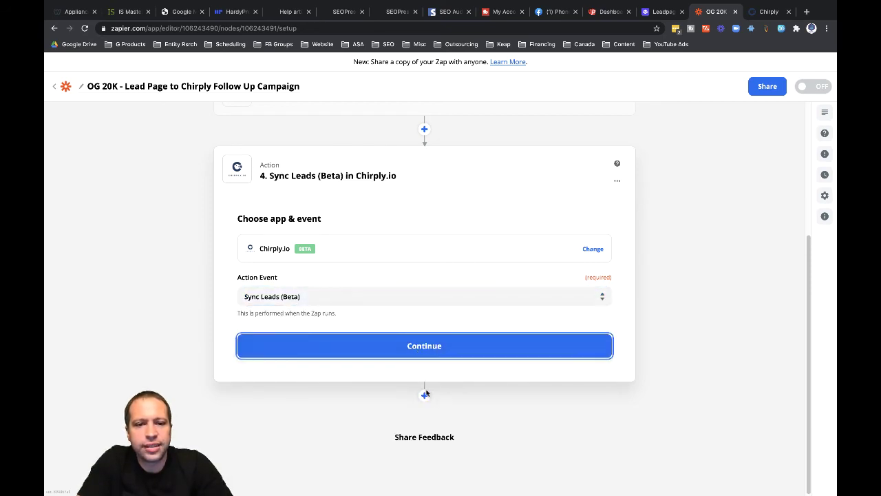
click(294, 301)
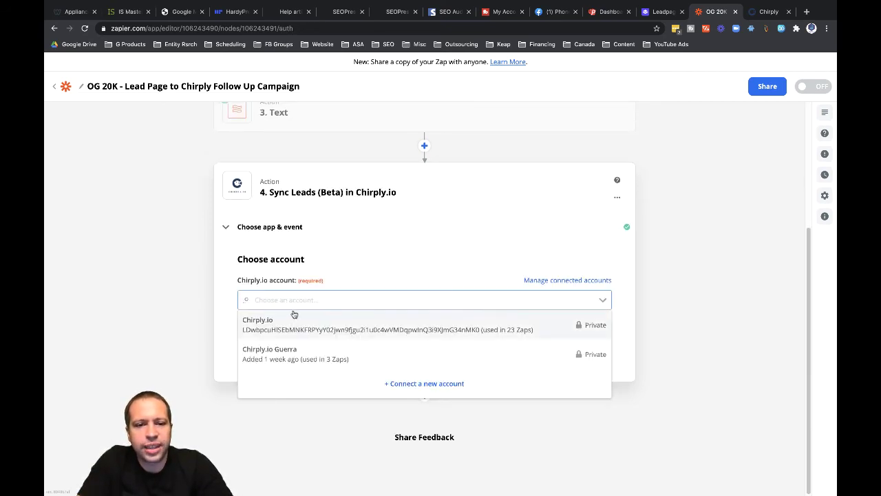
click(269, 353)
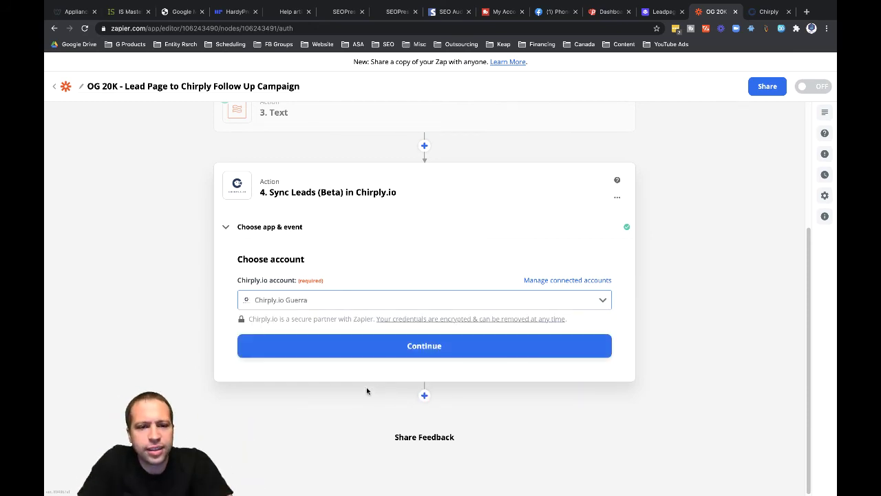
click(416, 347)
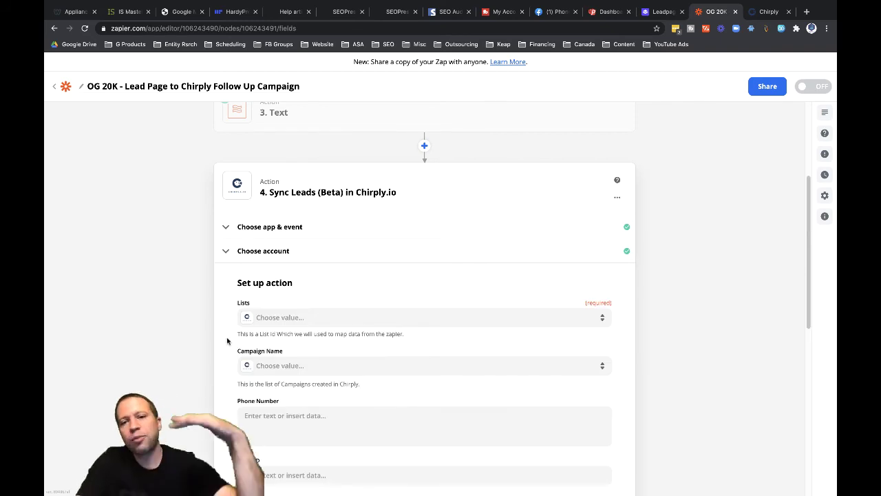
- Set both Lists and Campaign Name to Close More Sales
click(272, 318)
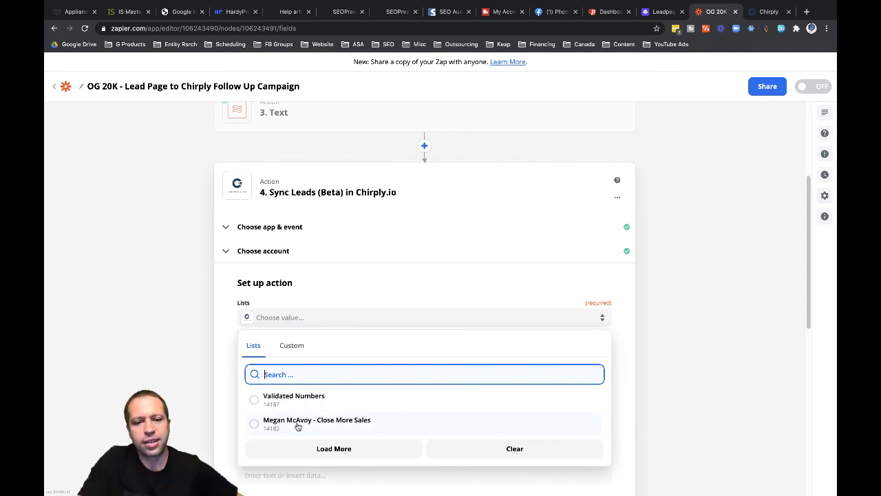
click(297, 422)
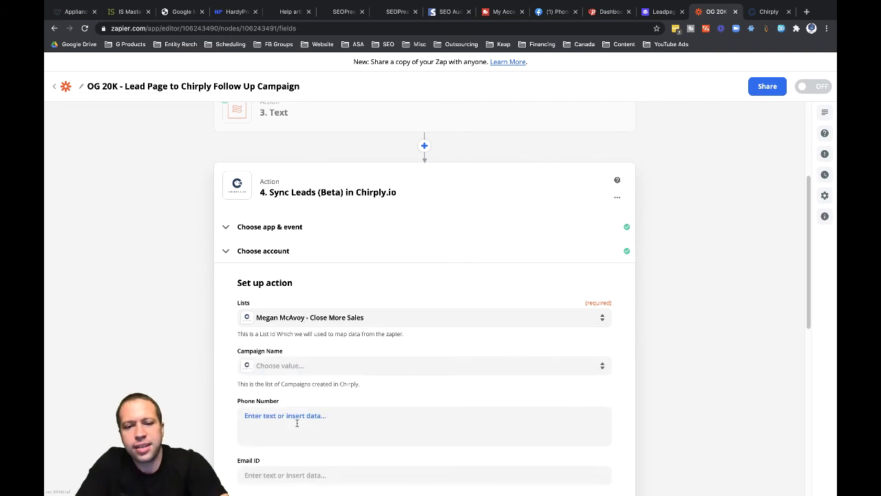
click(280, 367)
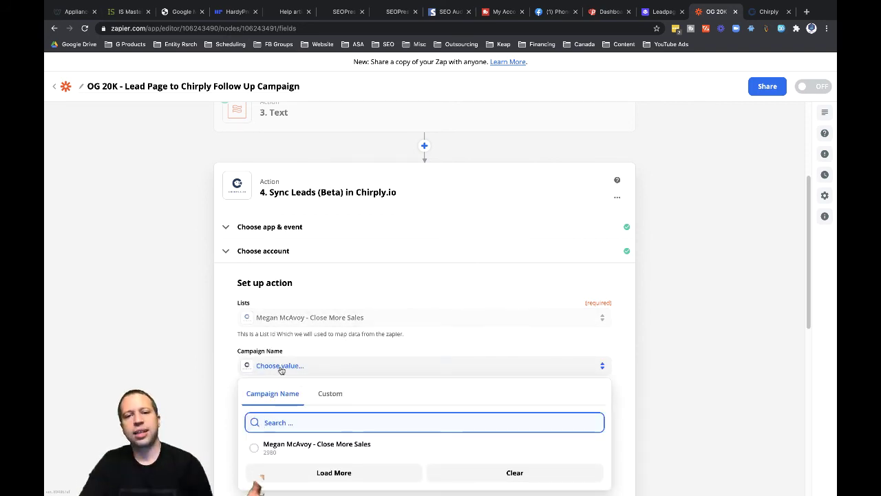
click(271, 446)
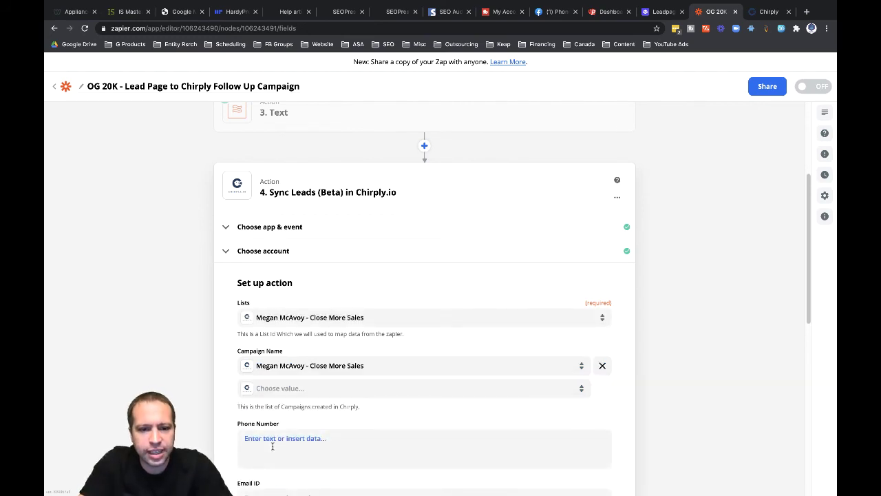
scroll(226, 406, down, 1)
scroll(226, 406, down, 3)
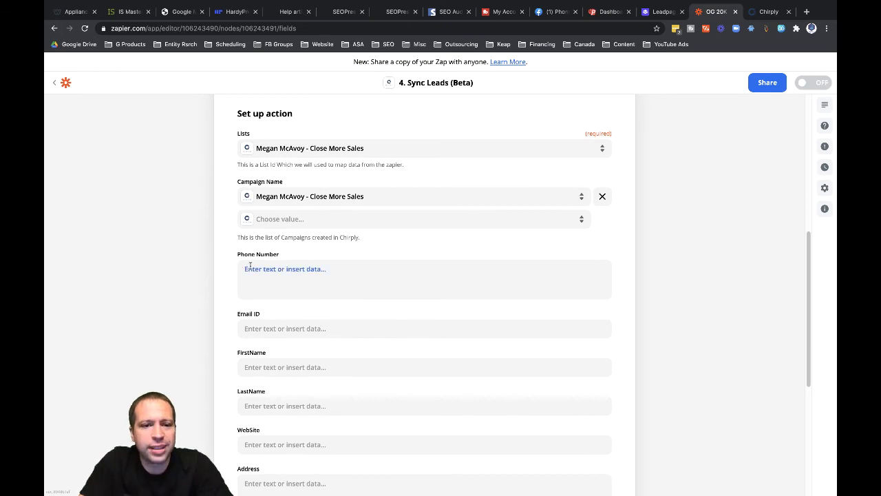
- Map 2. Phonenumber into Phone Number and the form's 1. Email into Email ID
click(250, 266)
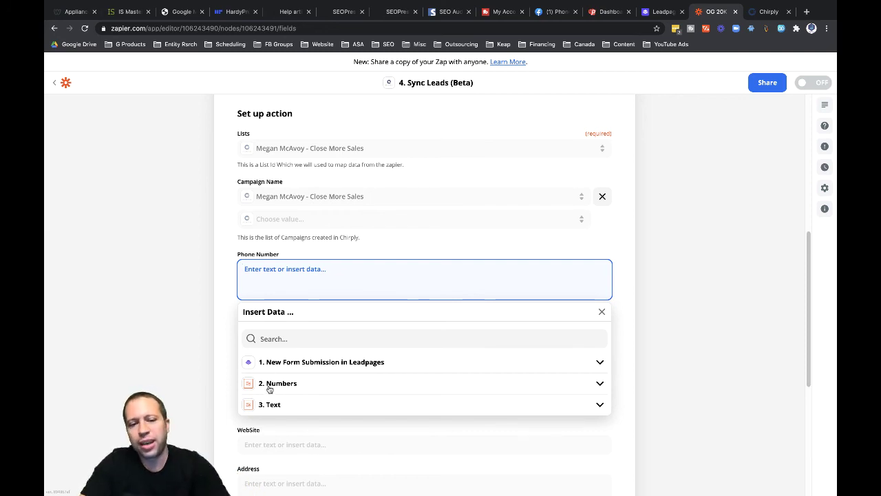
click(273, 384)
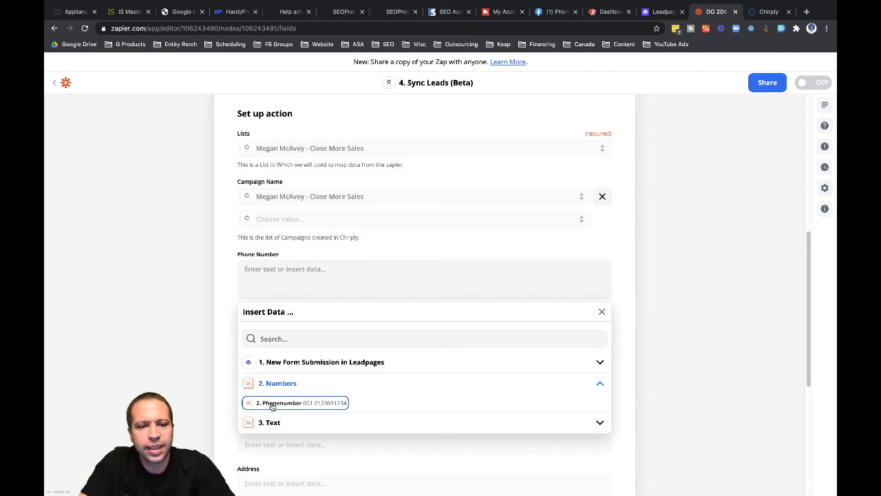
click(266, 402)
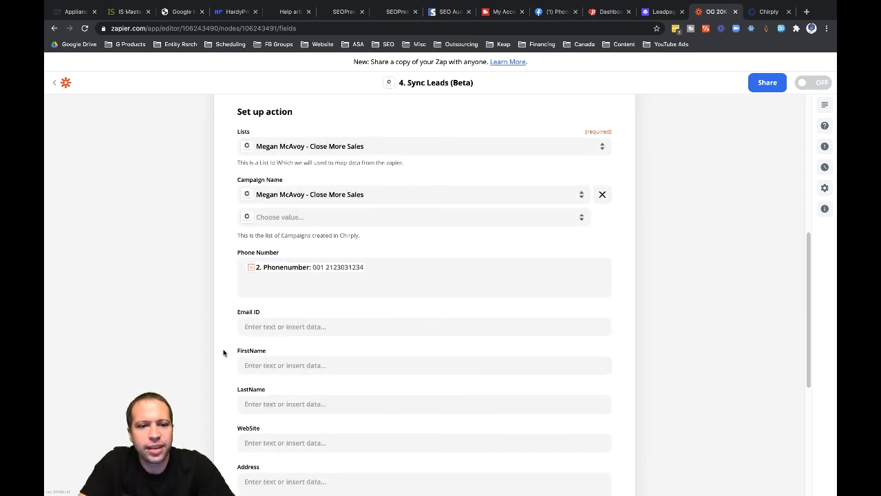
scroll(227, 337, down, 1)
click(252, 285)
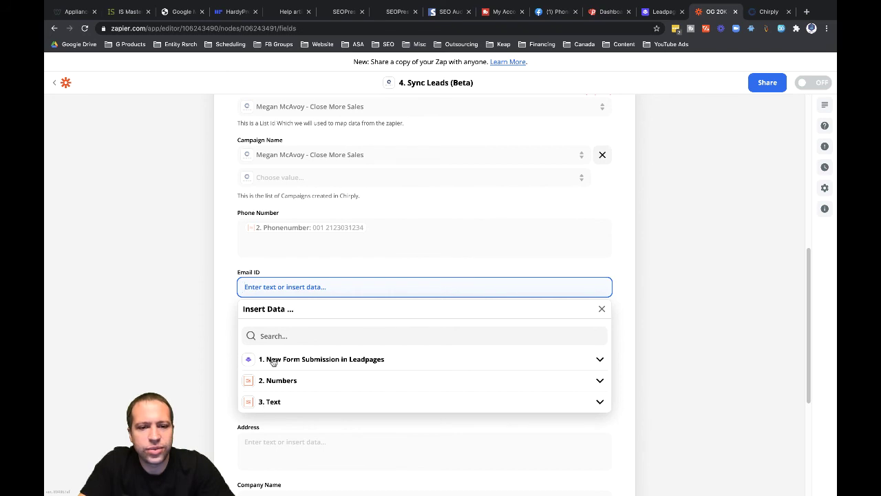
click(273, 360)
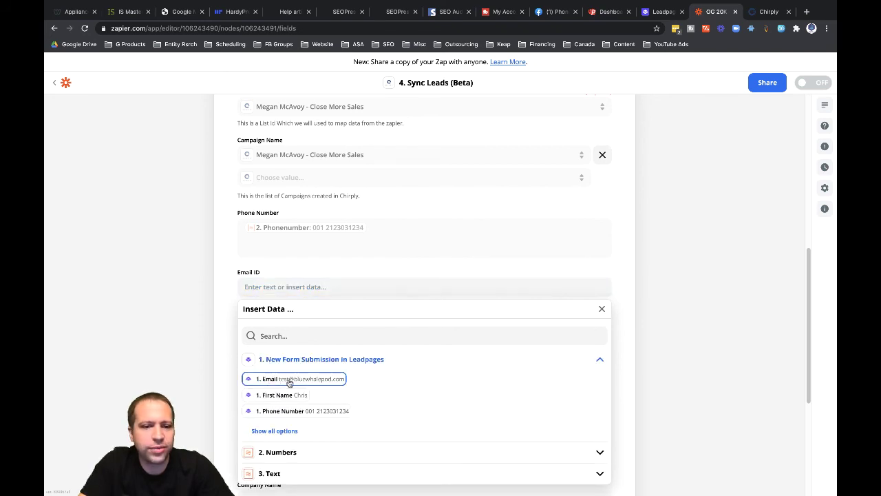
click(289, 383)
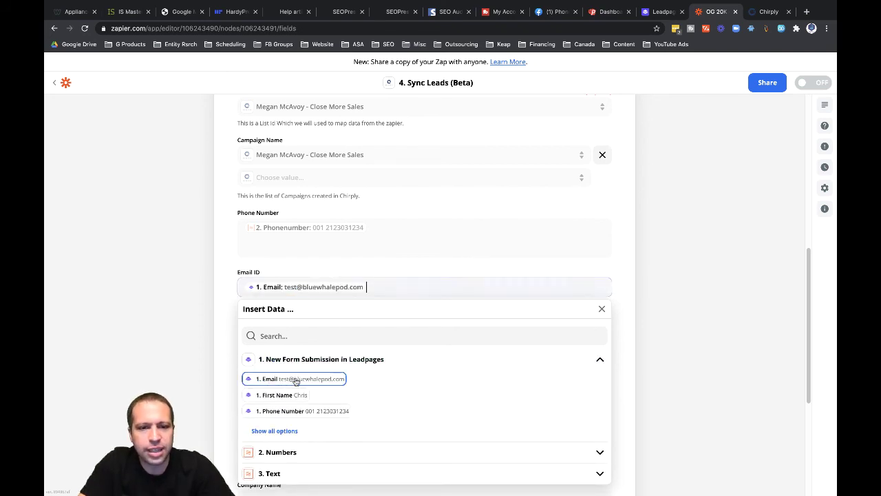
click(216, 350)
- Map the Text step's 3. Output Item 1 into FirstName
scroll(222, 349, down, 1)
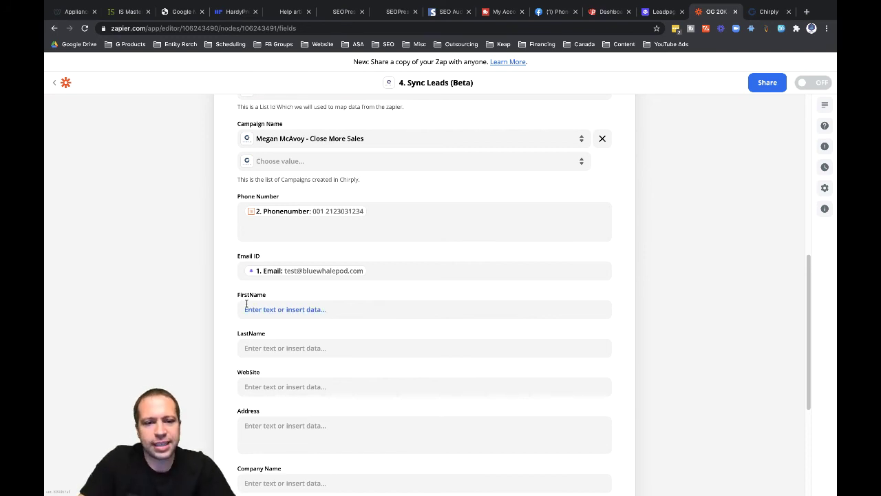
click(247, 307)
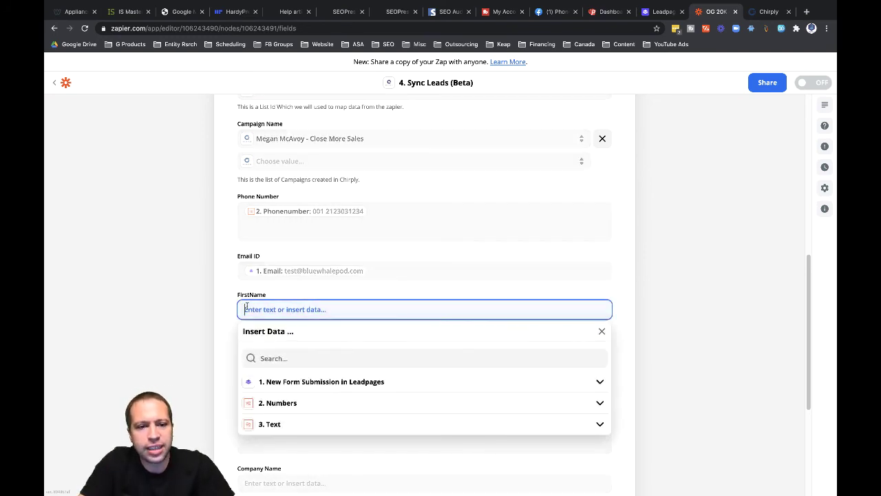
click(271, 424)
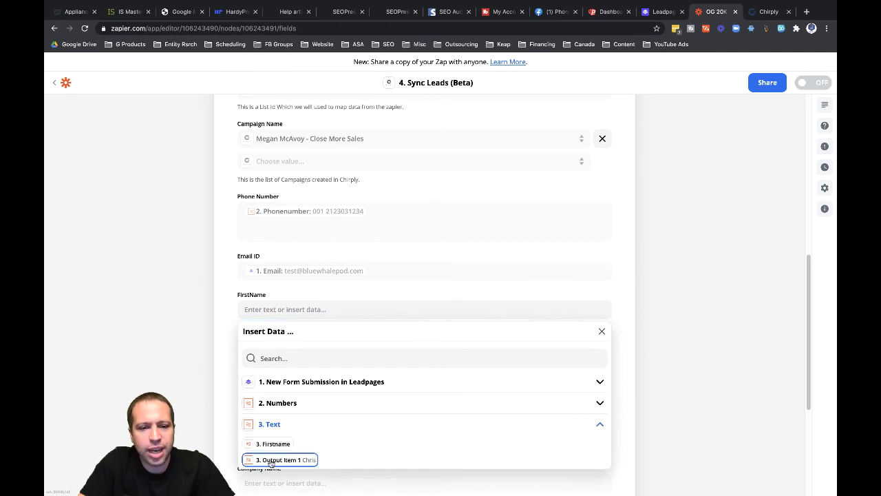
click(297, 460)
click(226, 404)
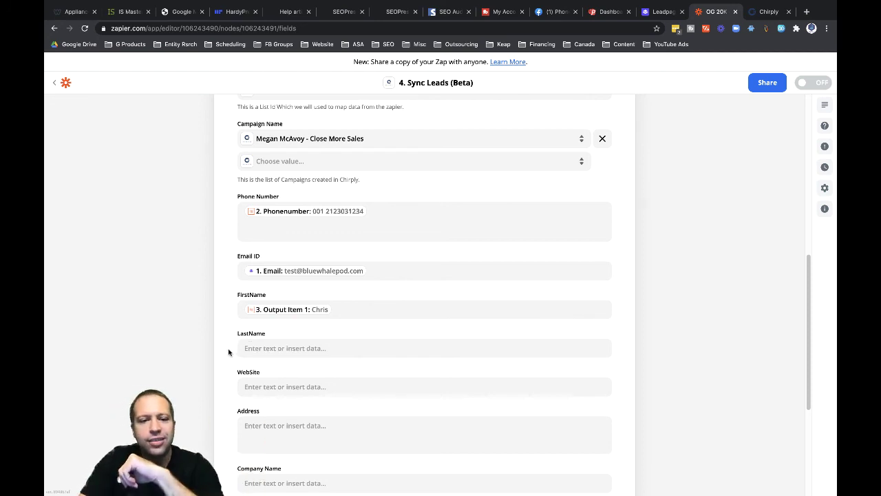
click(654, 13)
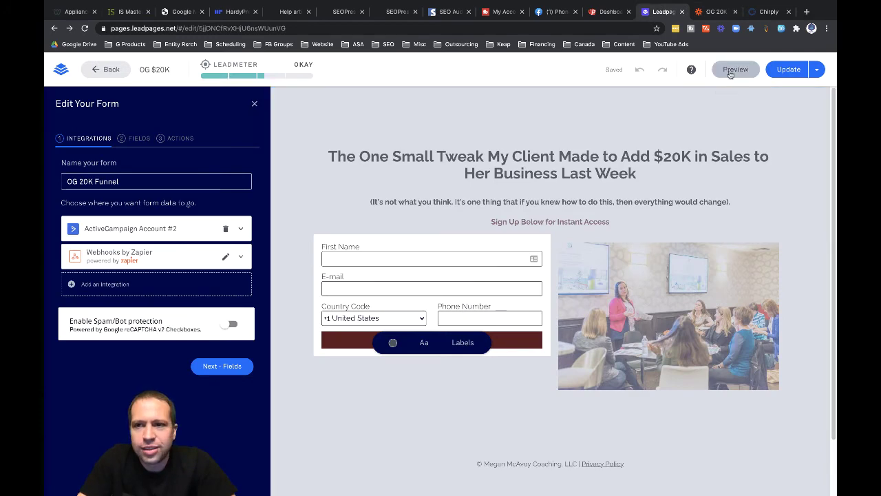
- Preview the landing page and submit the sign-up form with a test name, e-mail and US phone number
click(731, 68)
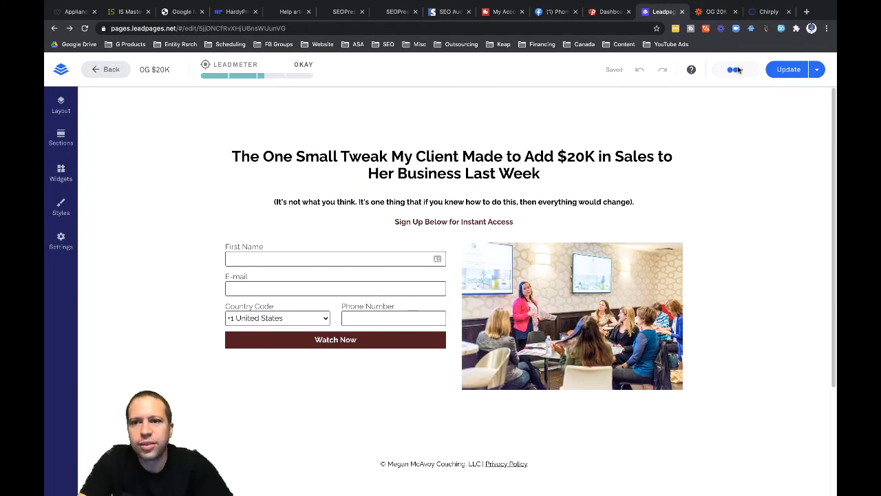
click(290, 245)
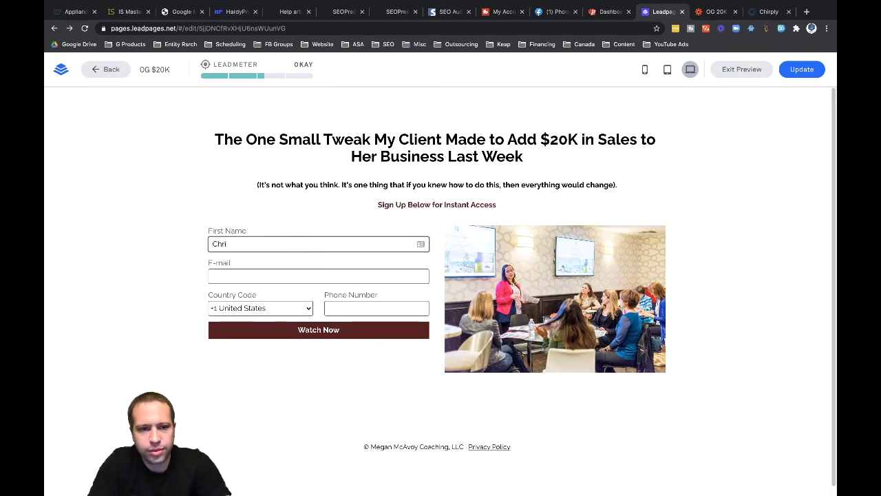
text(Chris te)
key(BackSpace)
key(BackSpace)
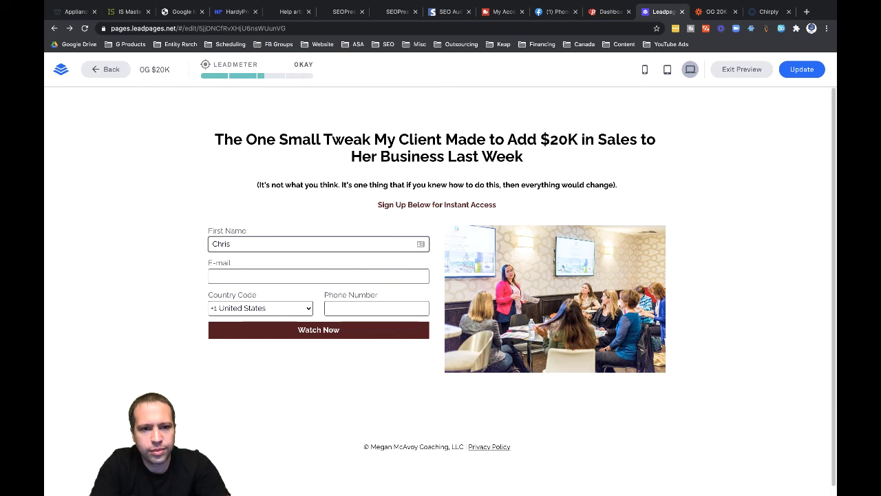
text(Test)
key(Tab)
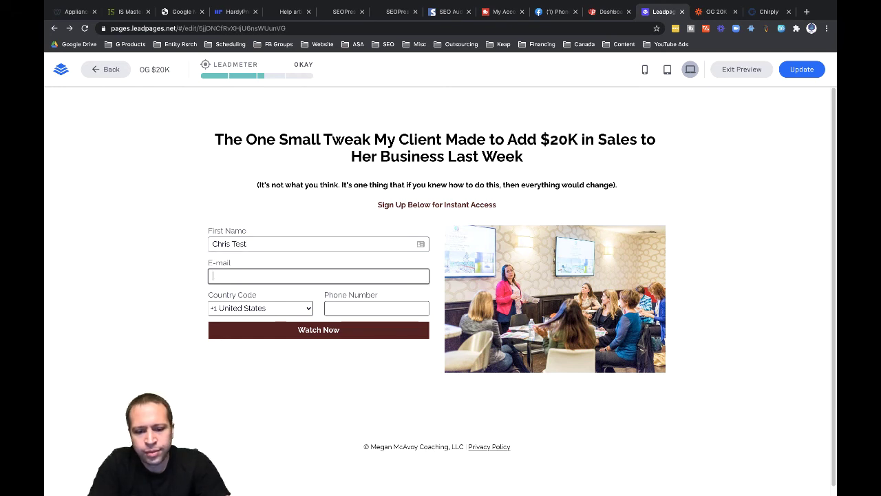
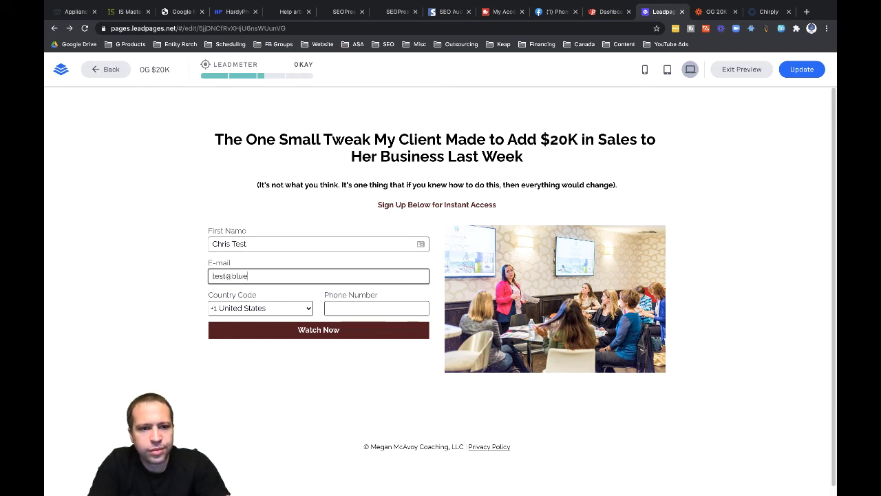
key(Tab)
key(Tab)
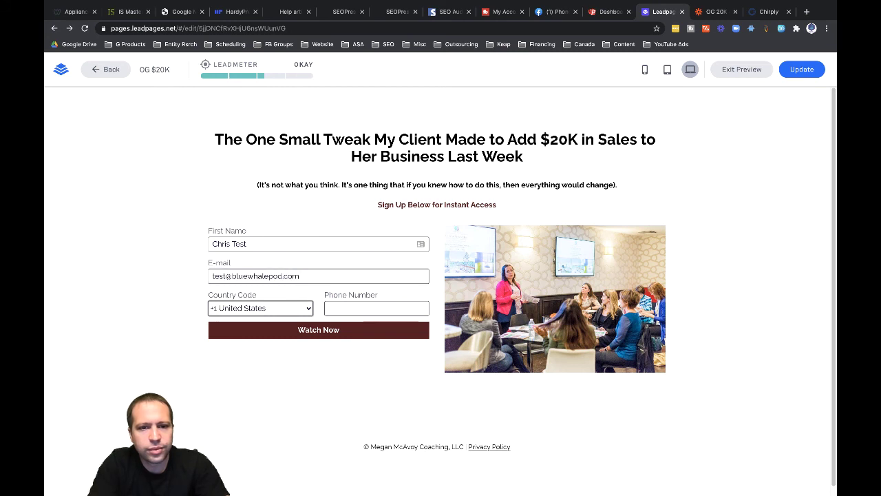
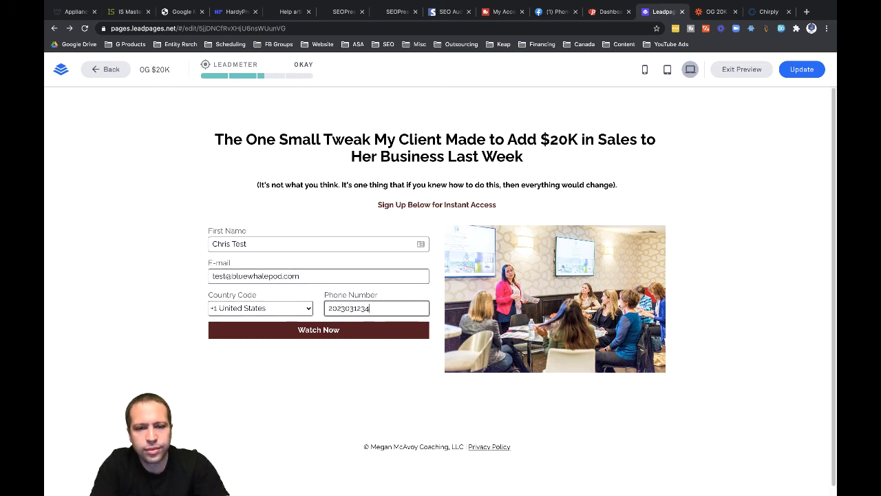
click(312, 329)
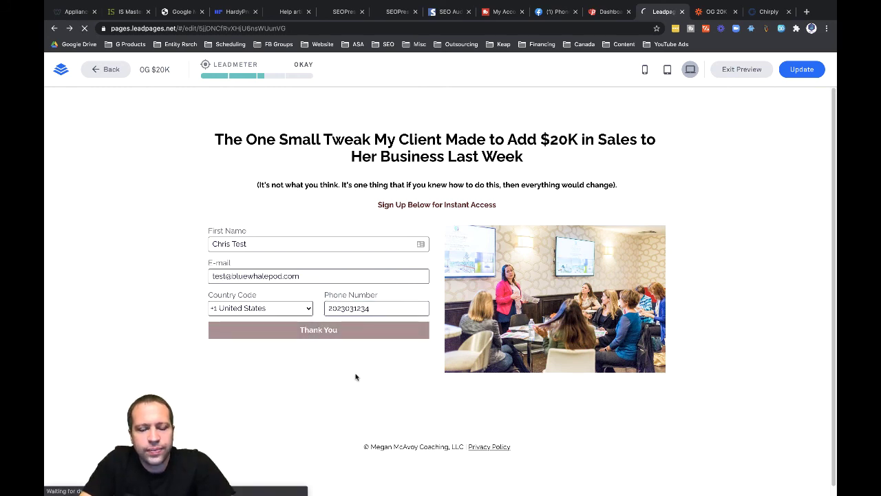
- Load the newest entries and use Form Submission C as the Leadpages trigger sample
click(705, 14)
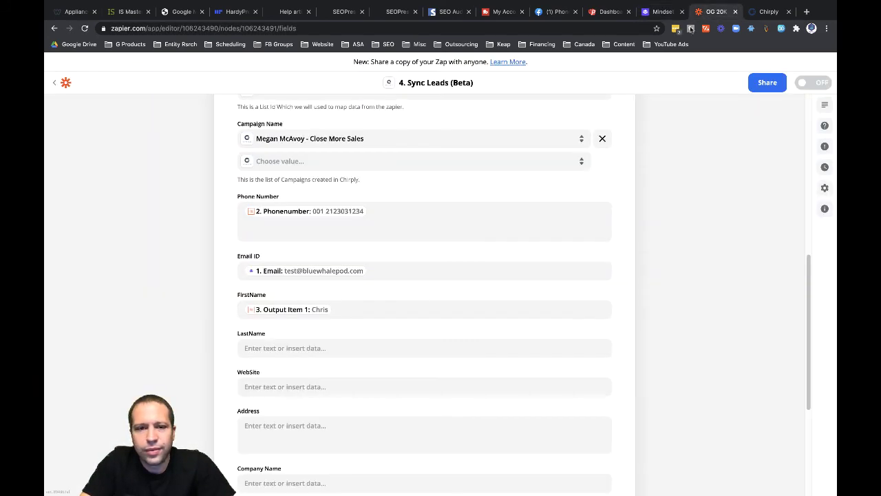
scroll(682, 177, up, 10)
click(327, 154)
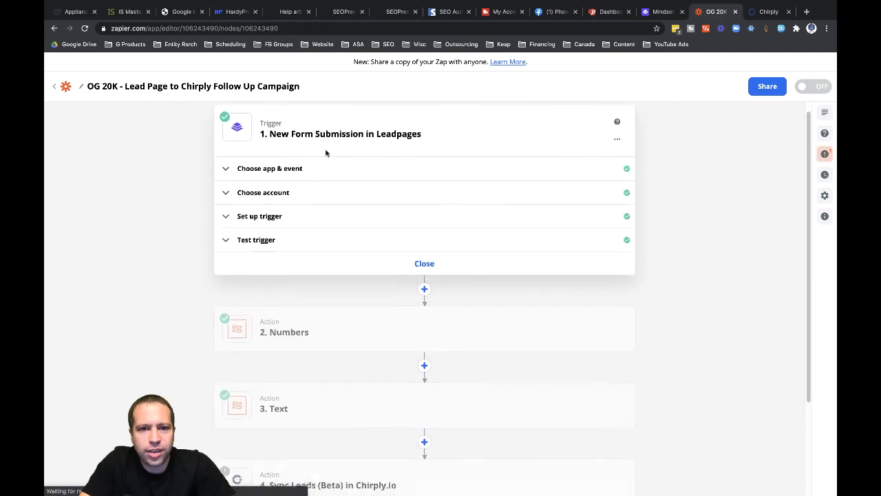
click(236, 238)
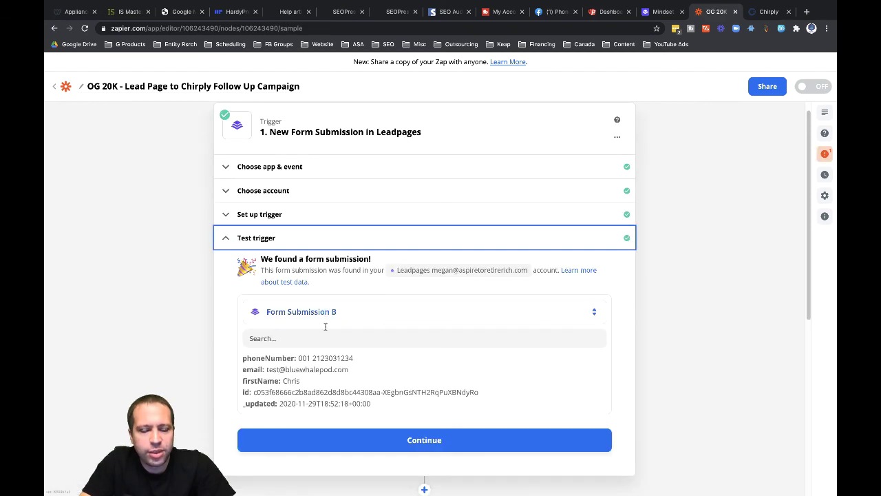
click(402, 312)
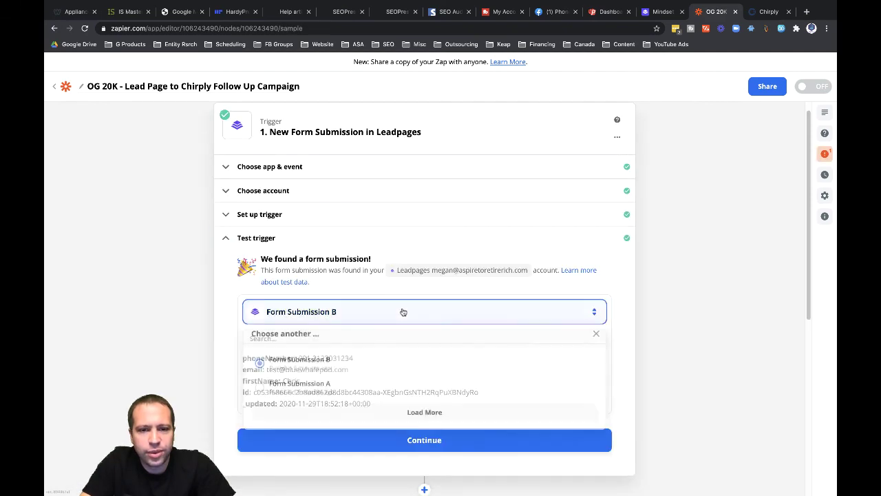
click(417, 414)
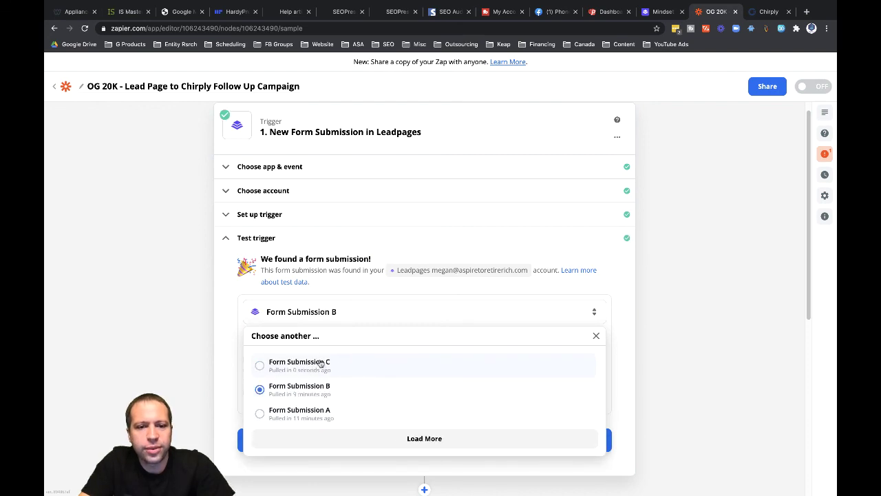
click(316, 362)
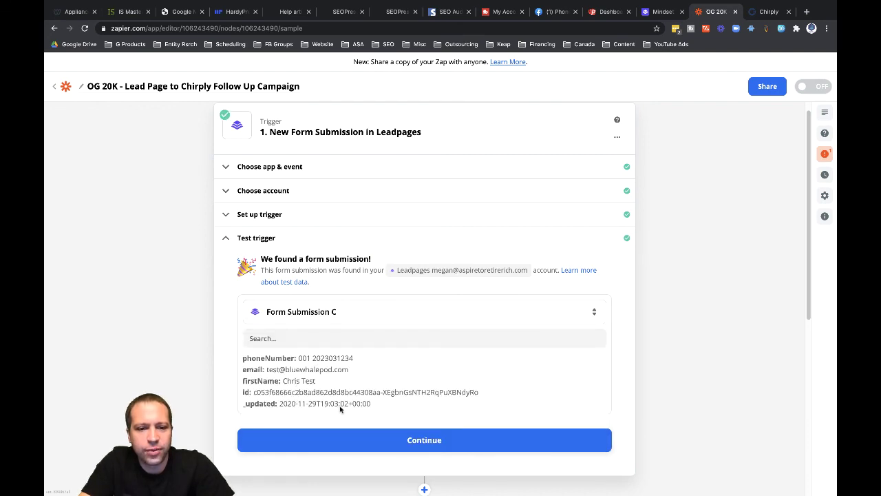
click(425, 445)
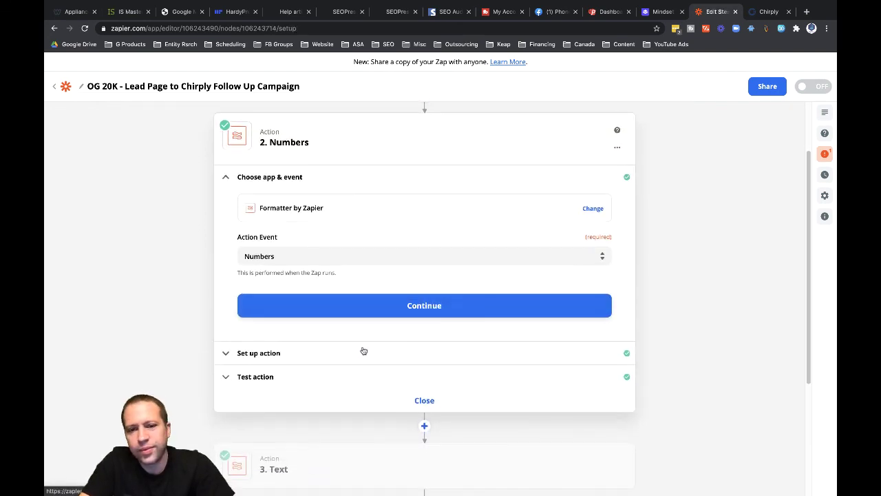
- Retest the Numbers and Text steps so the name splits into Items 1 and 2
click(265, 353)
scroll(275, 353, down, 3)
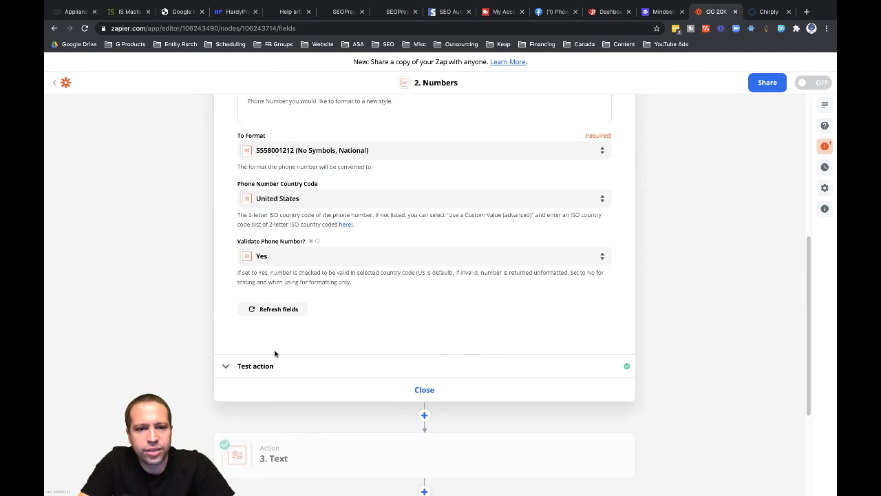
click(249, 367)
click(310, 453)
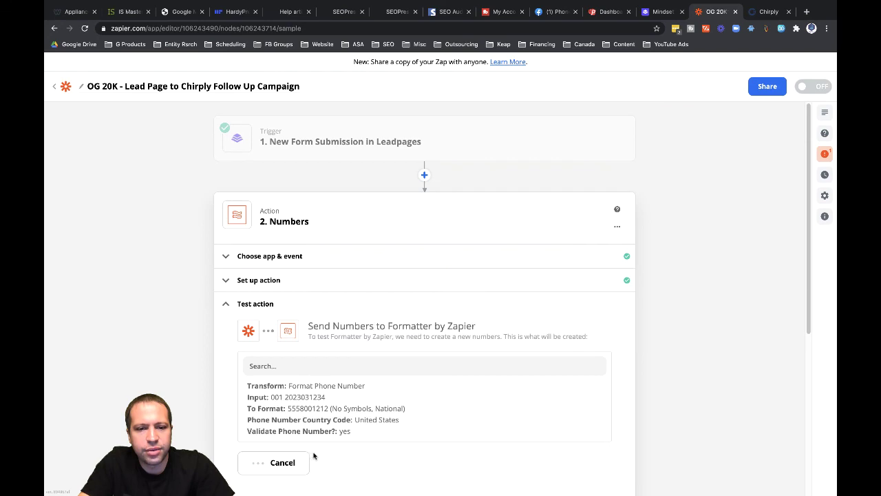
scroll(240, 413, down, 3)
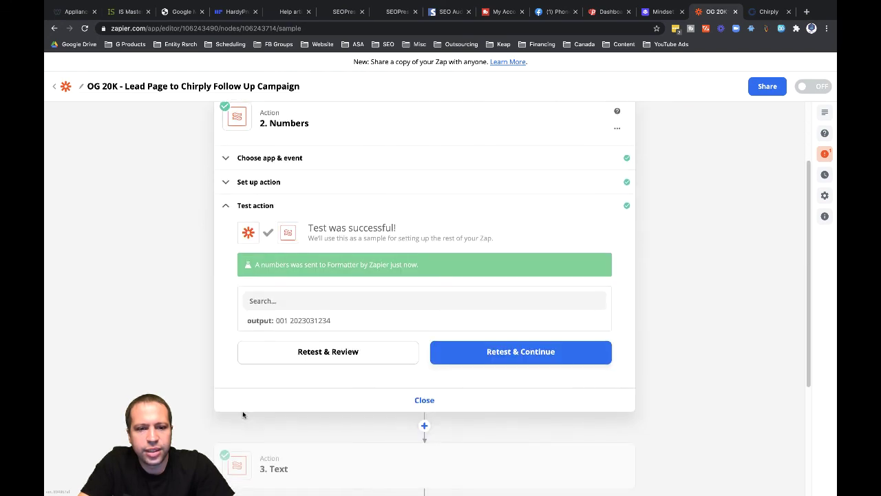
scroll(294, 379, down, 3)
click(315, 360)
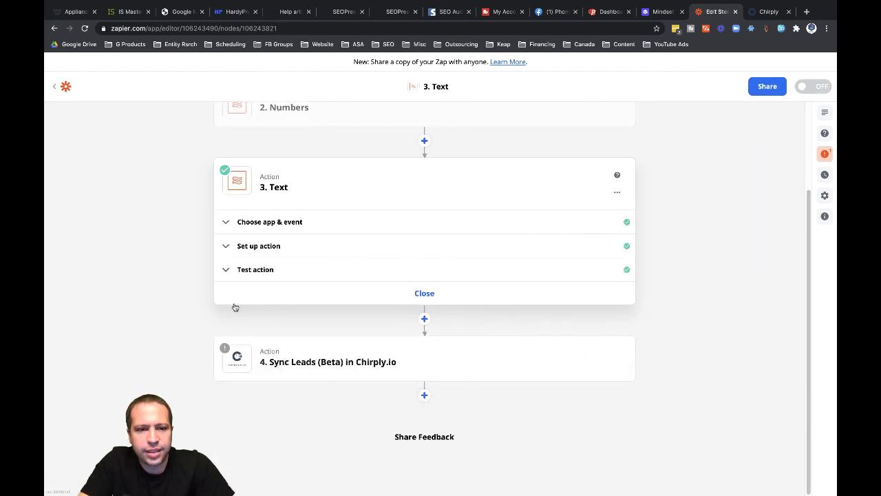
click(228, 269)
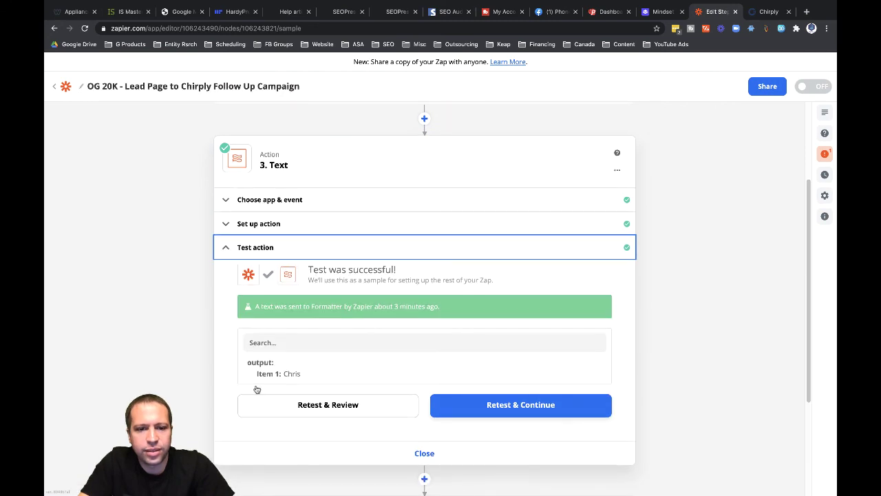
click(313, 407)
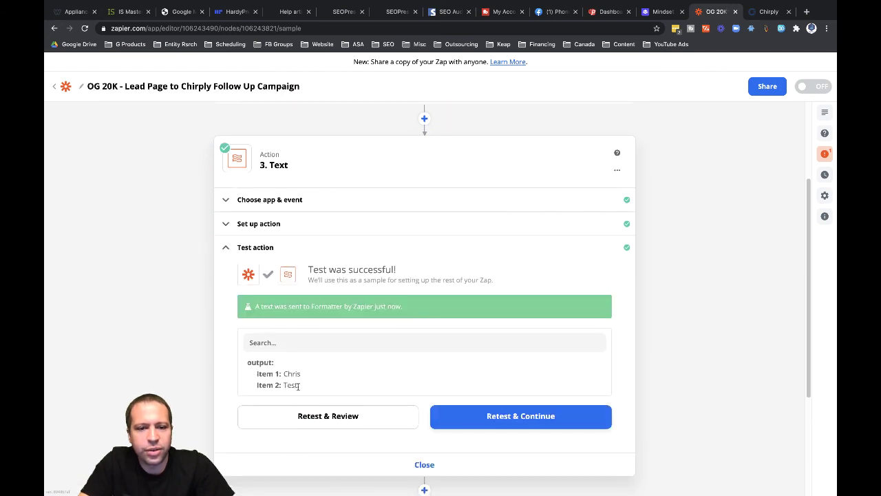
scroll(225, 380, down, 4)
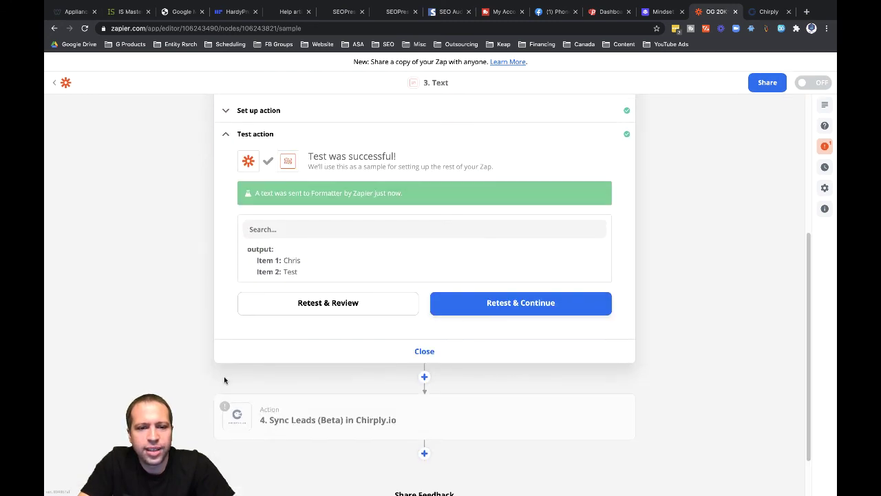
- Map the Sync Leads LastName field to 3. Output Item 2
click(288, 407)
scroll(244, 381, down, 6)
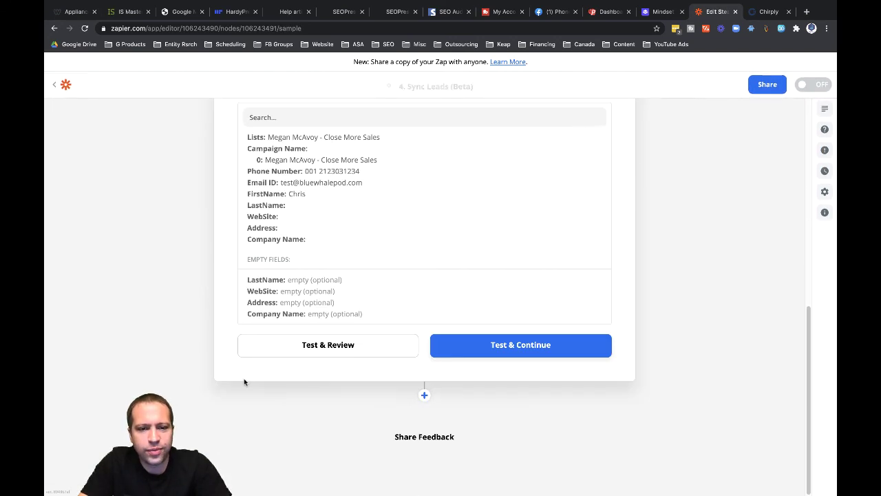
scroll(310, 282, up, 3)
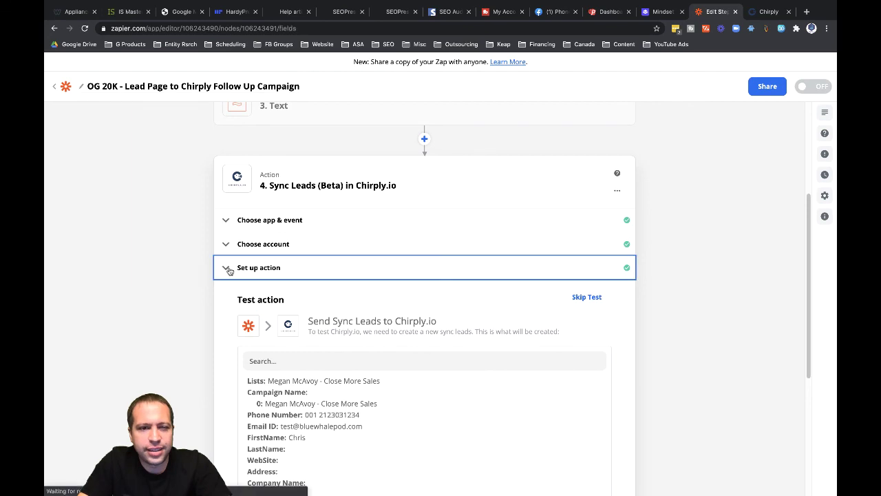
click(230, 268)
scroll(226, 368, down, 6)
scroll(252, 247, up, 1)
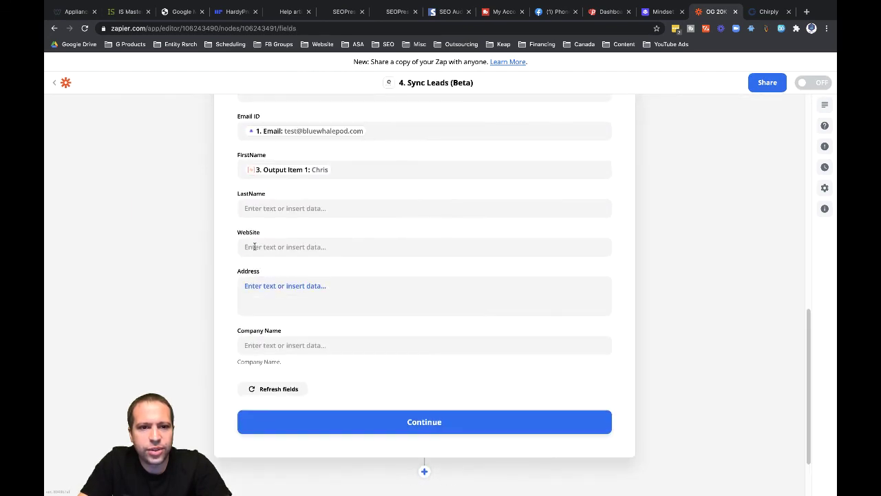
click(253, 208)
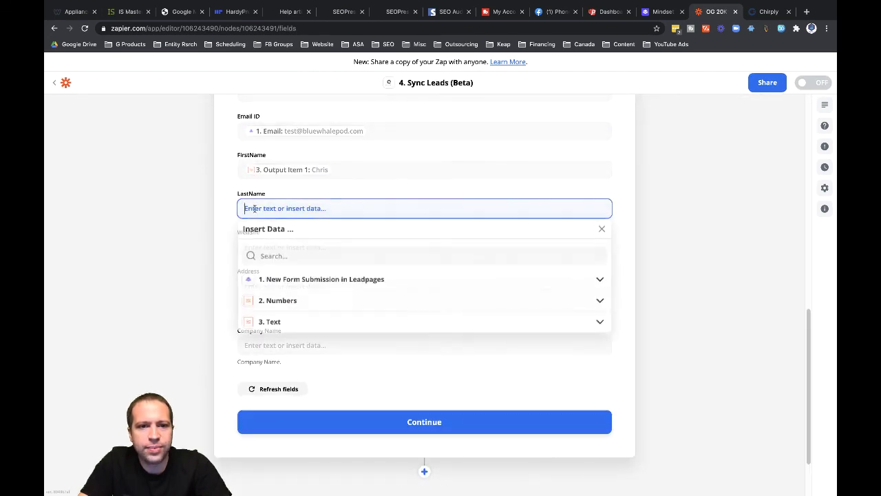
click(269, 323)
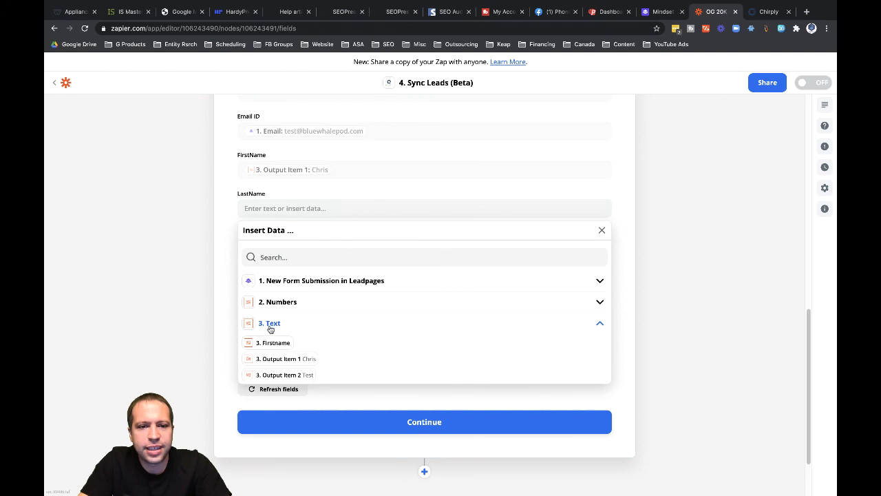
click(280, 377)
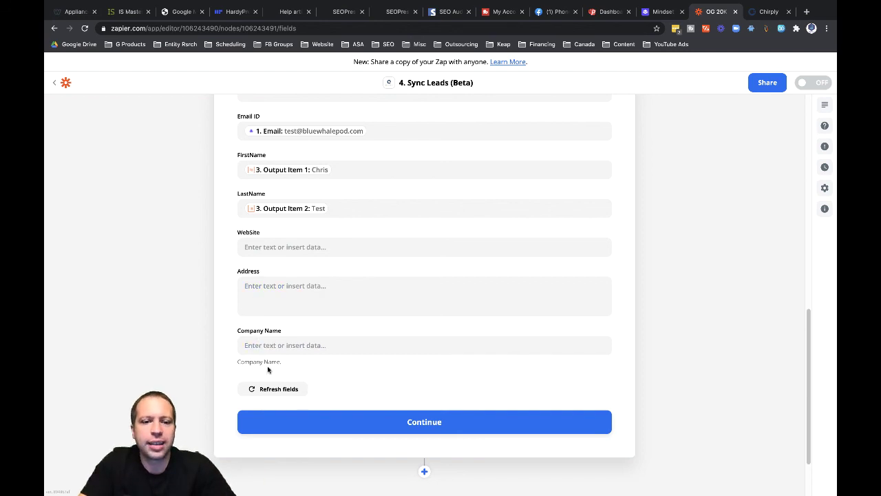
- Test the Sync Leads step, which returns a phone-number validation error, then turn the Zap on
click(416, 423)
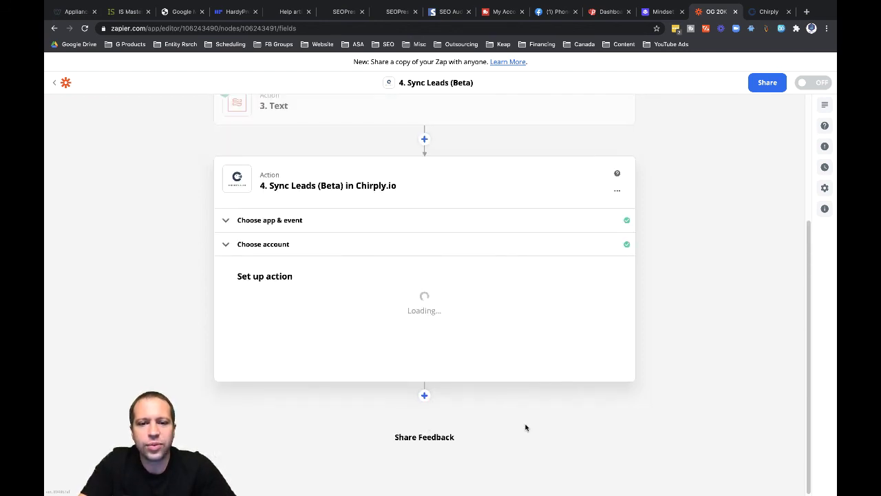
scroll(626, 351, down, 5)
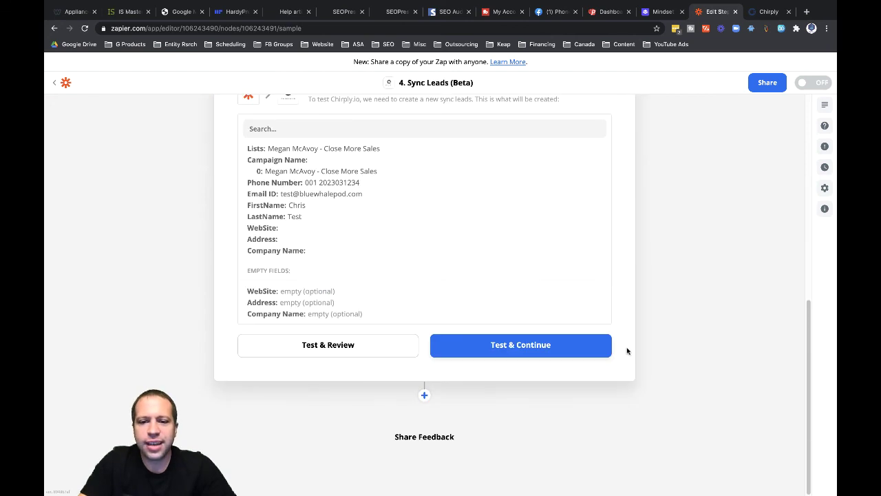
click(322, 346)
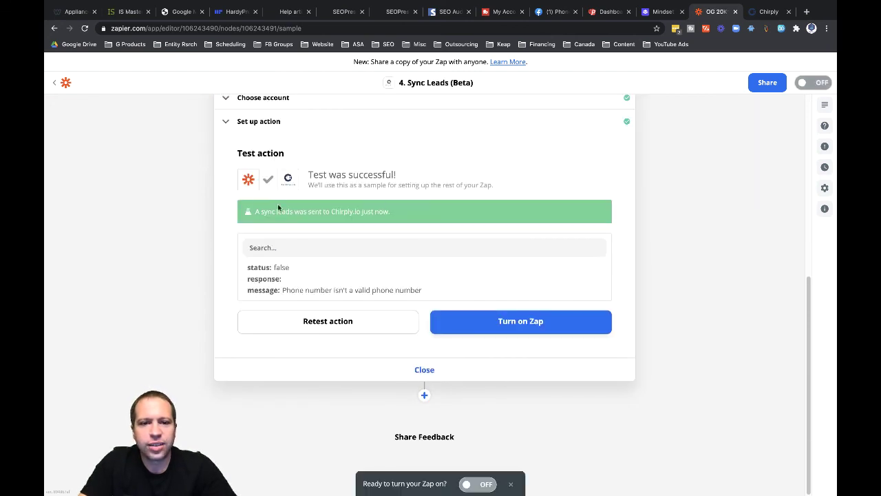
click(483, 484)
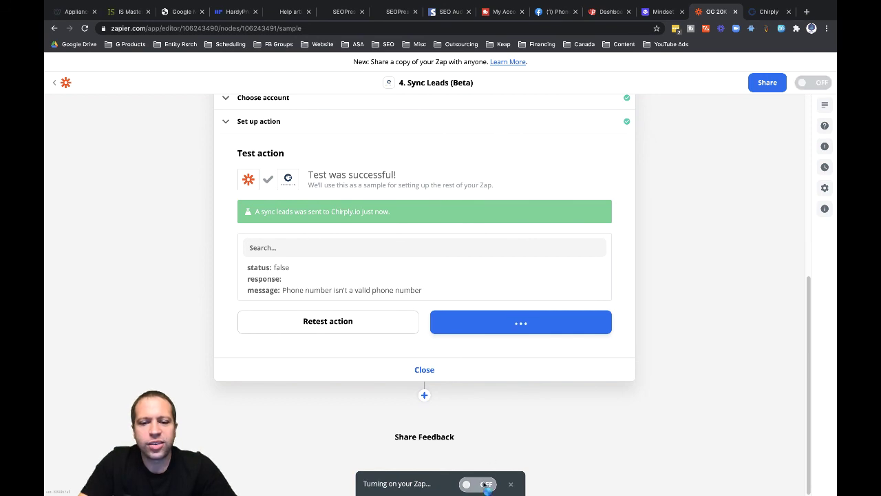